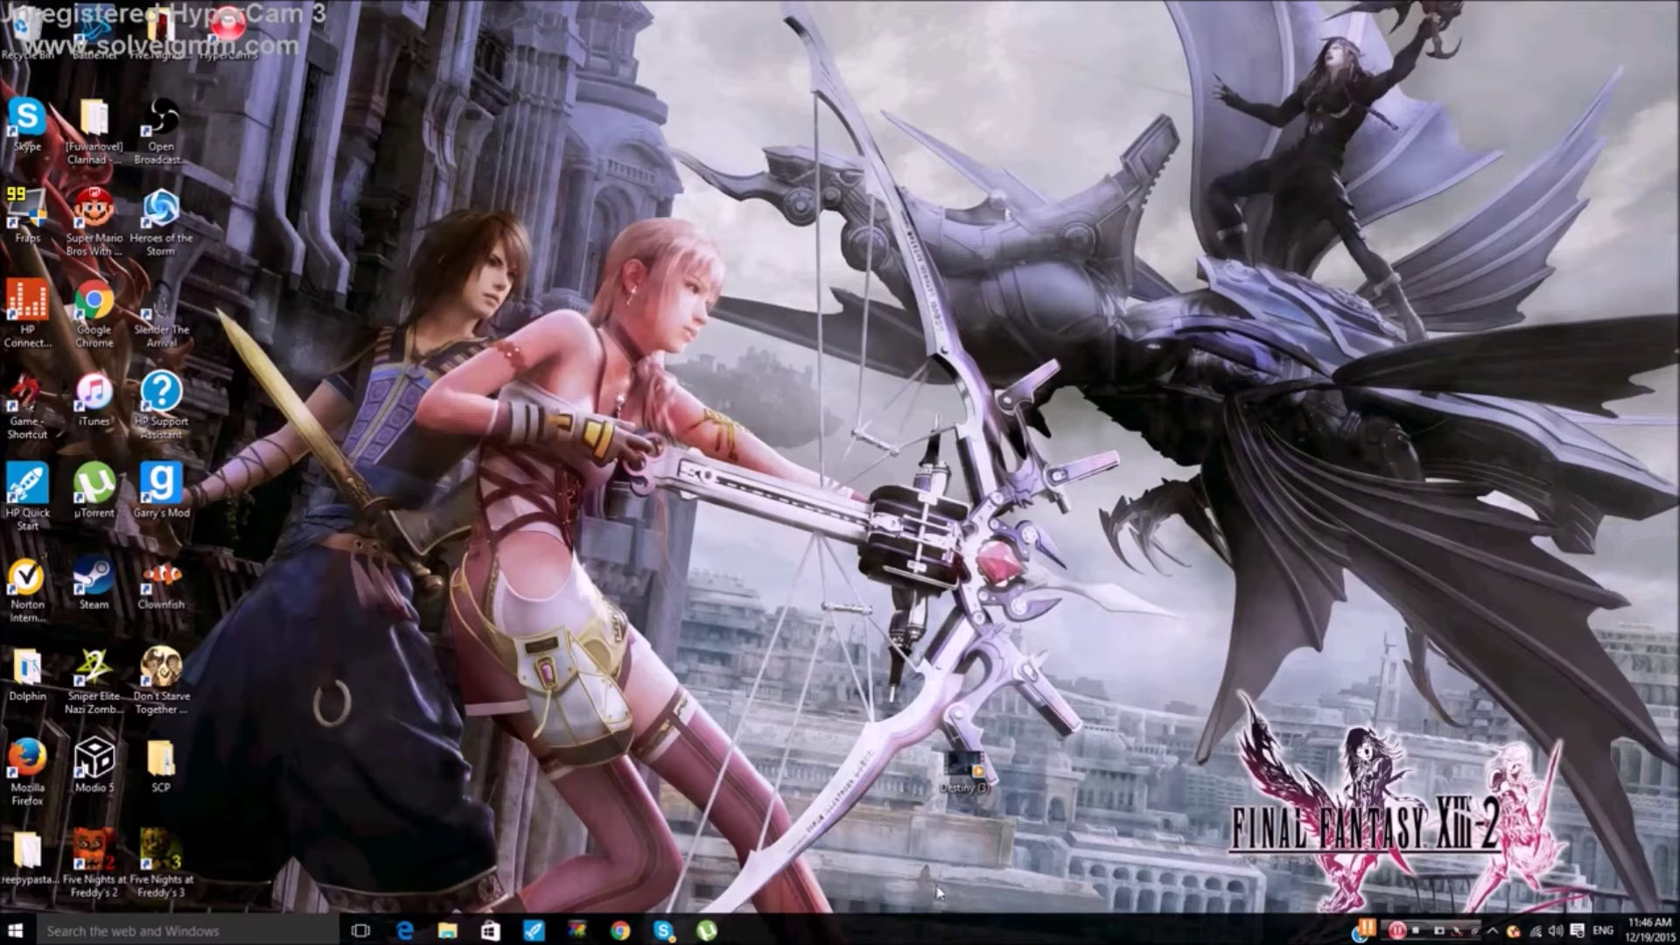
# Step: Open the Powersaves 3DS website in Chrome and examine its regional lists of games with the latest codes and saves
pyautogui.click(617, 932)
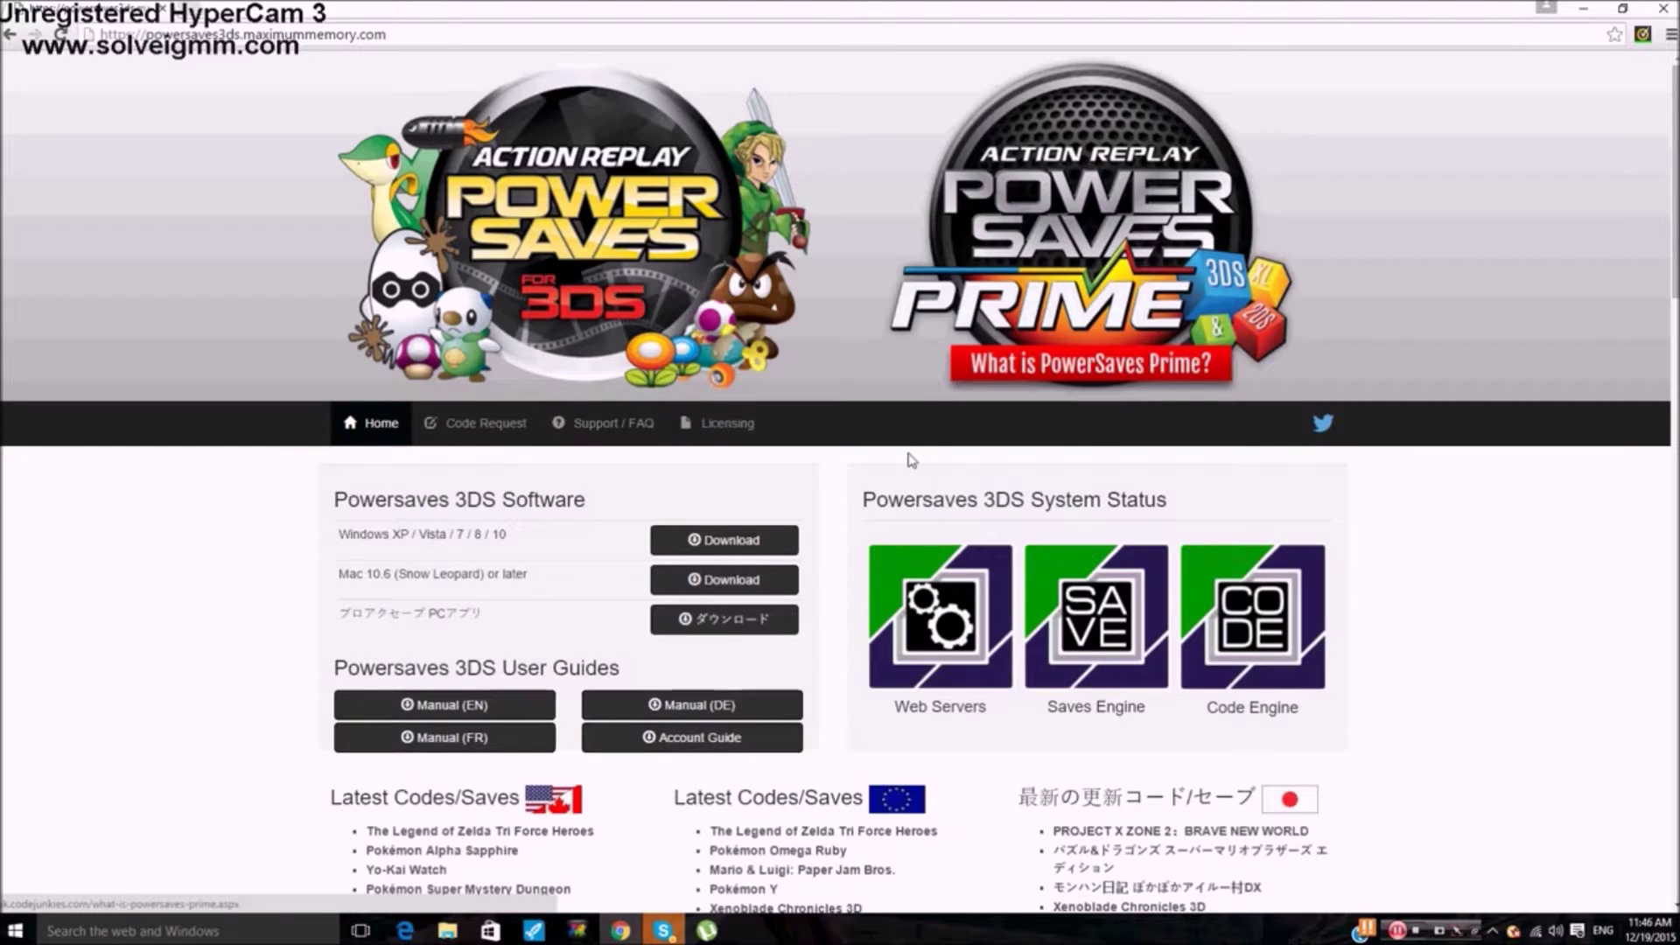
pyautogui.scroll(-7, 479, 628)
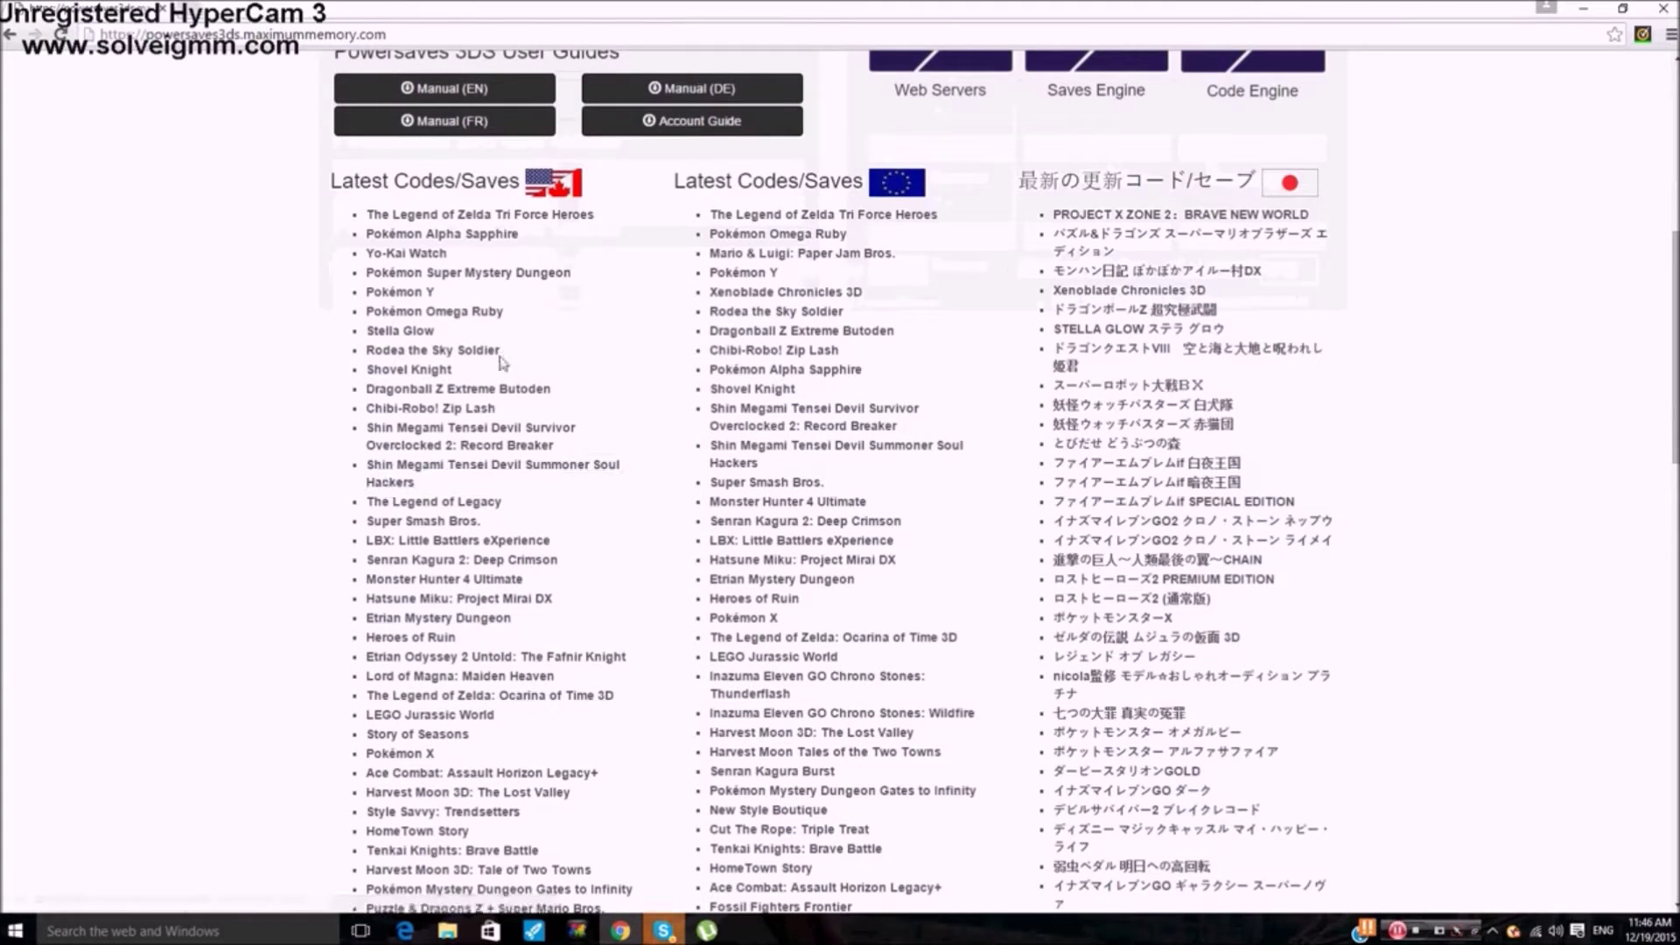
pyautogui.scroll(1, 715, 238)
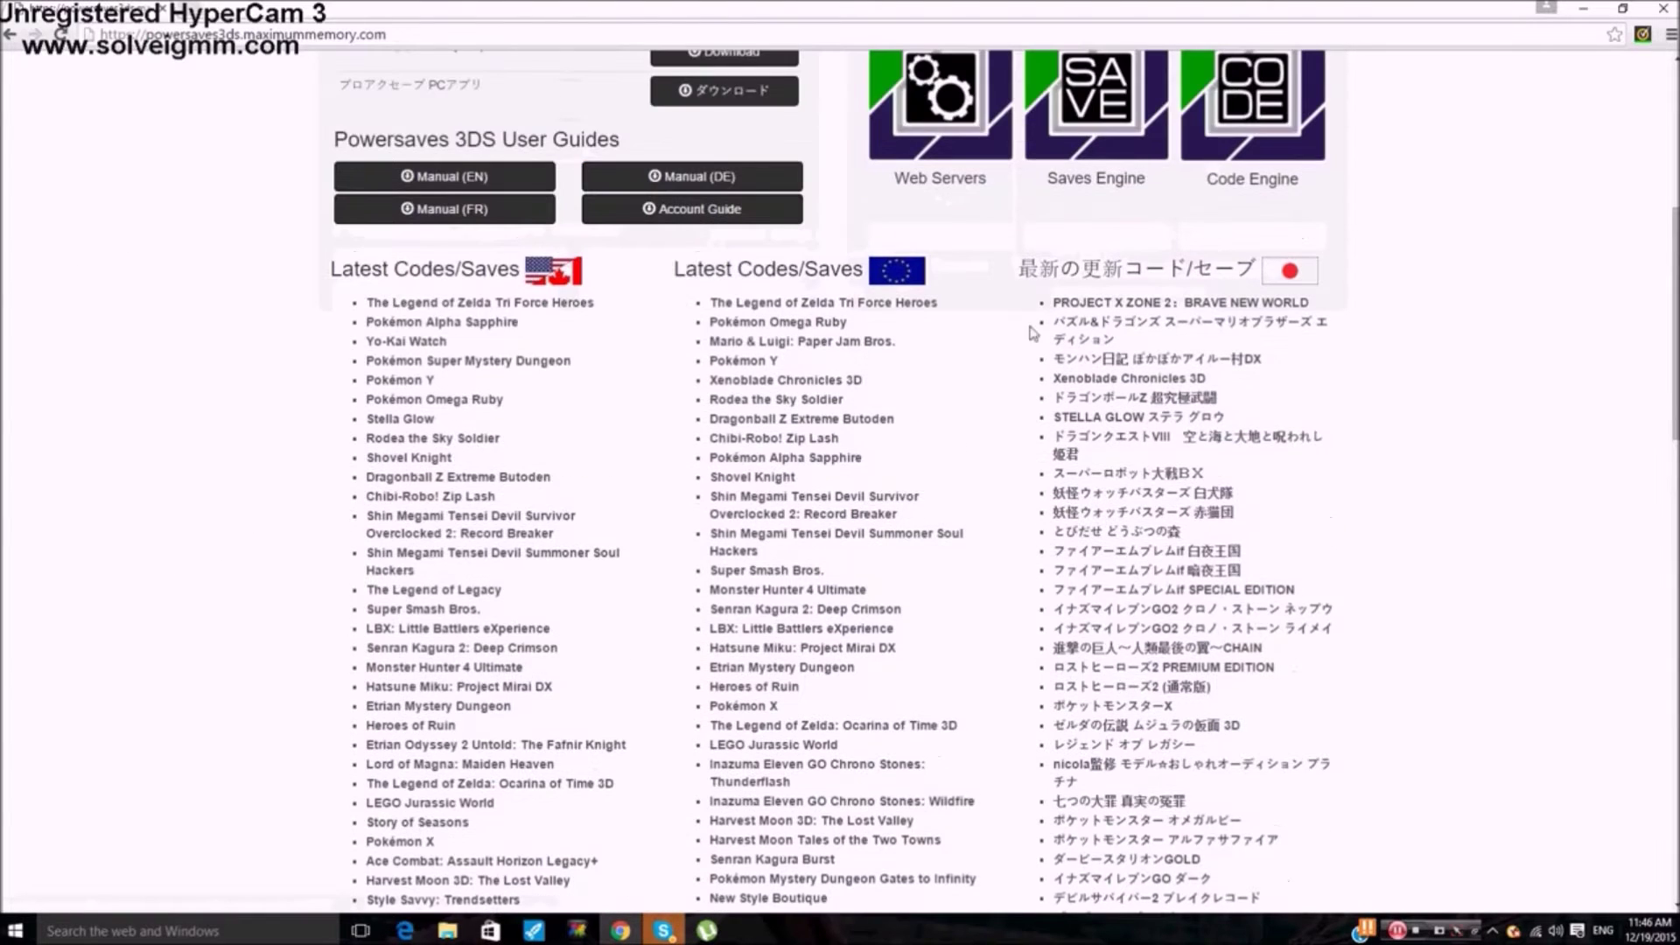
pyautogui.scroll(-10, 432, 630)
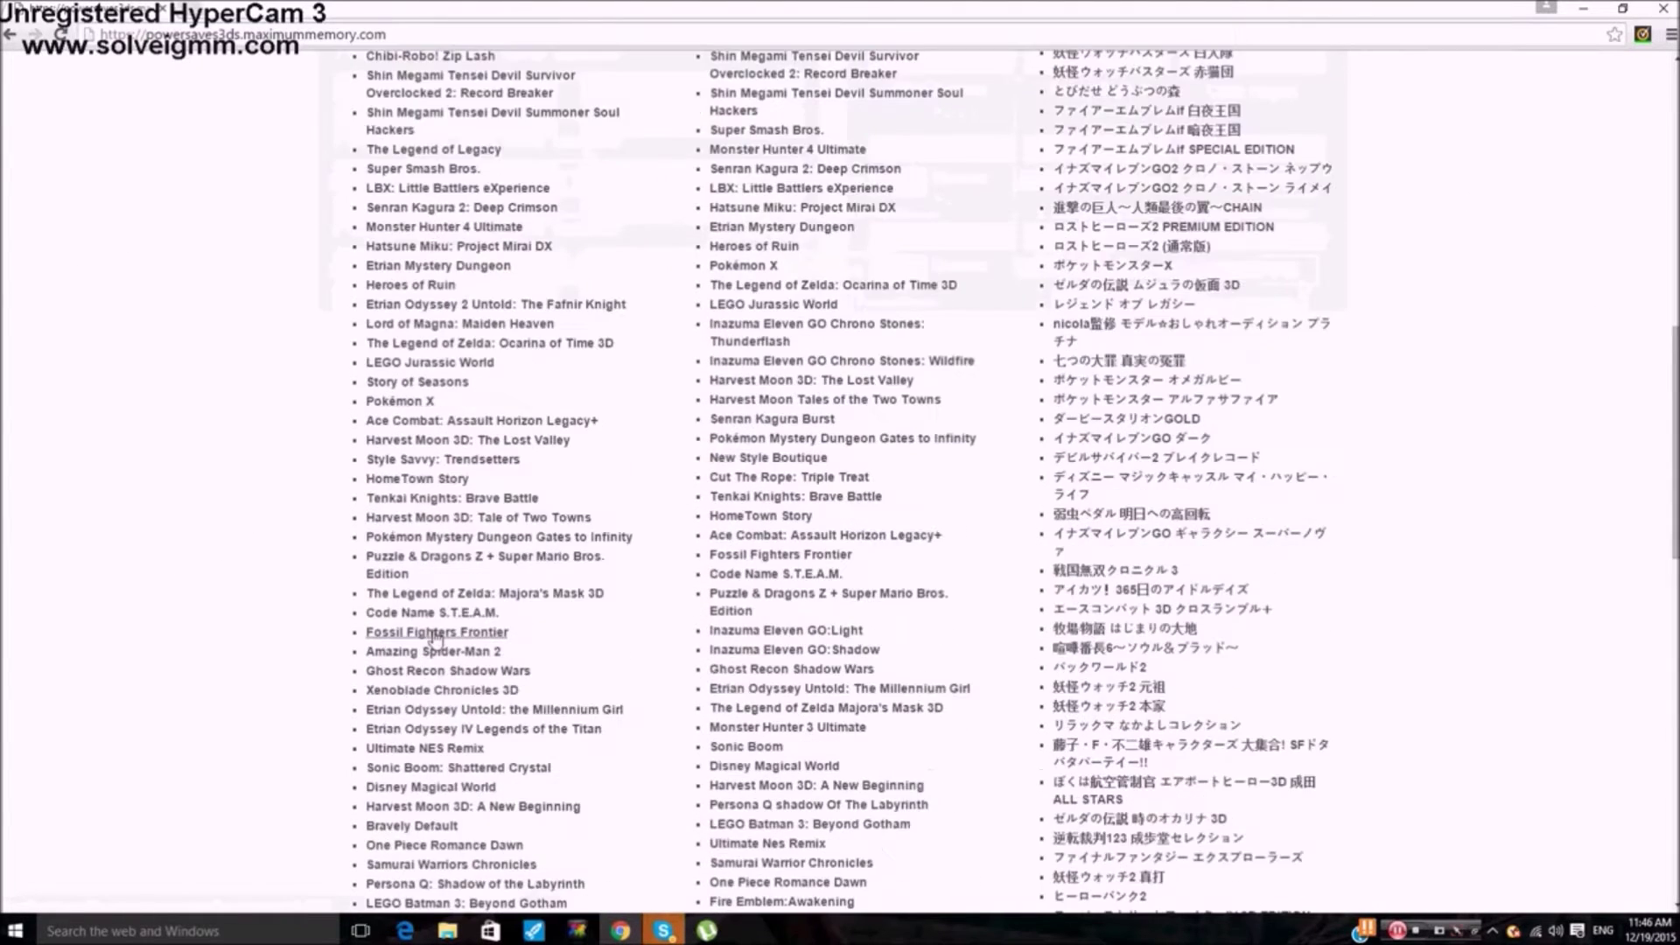
pyautogui.scroll(9, 432, 630)
pyautogui.scroll(5, 432, 628)
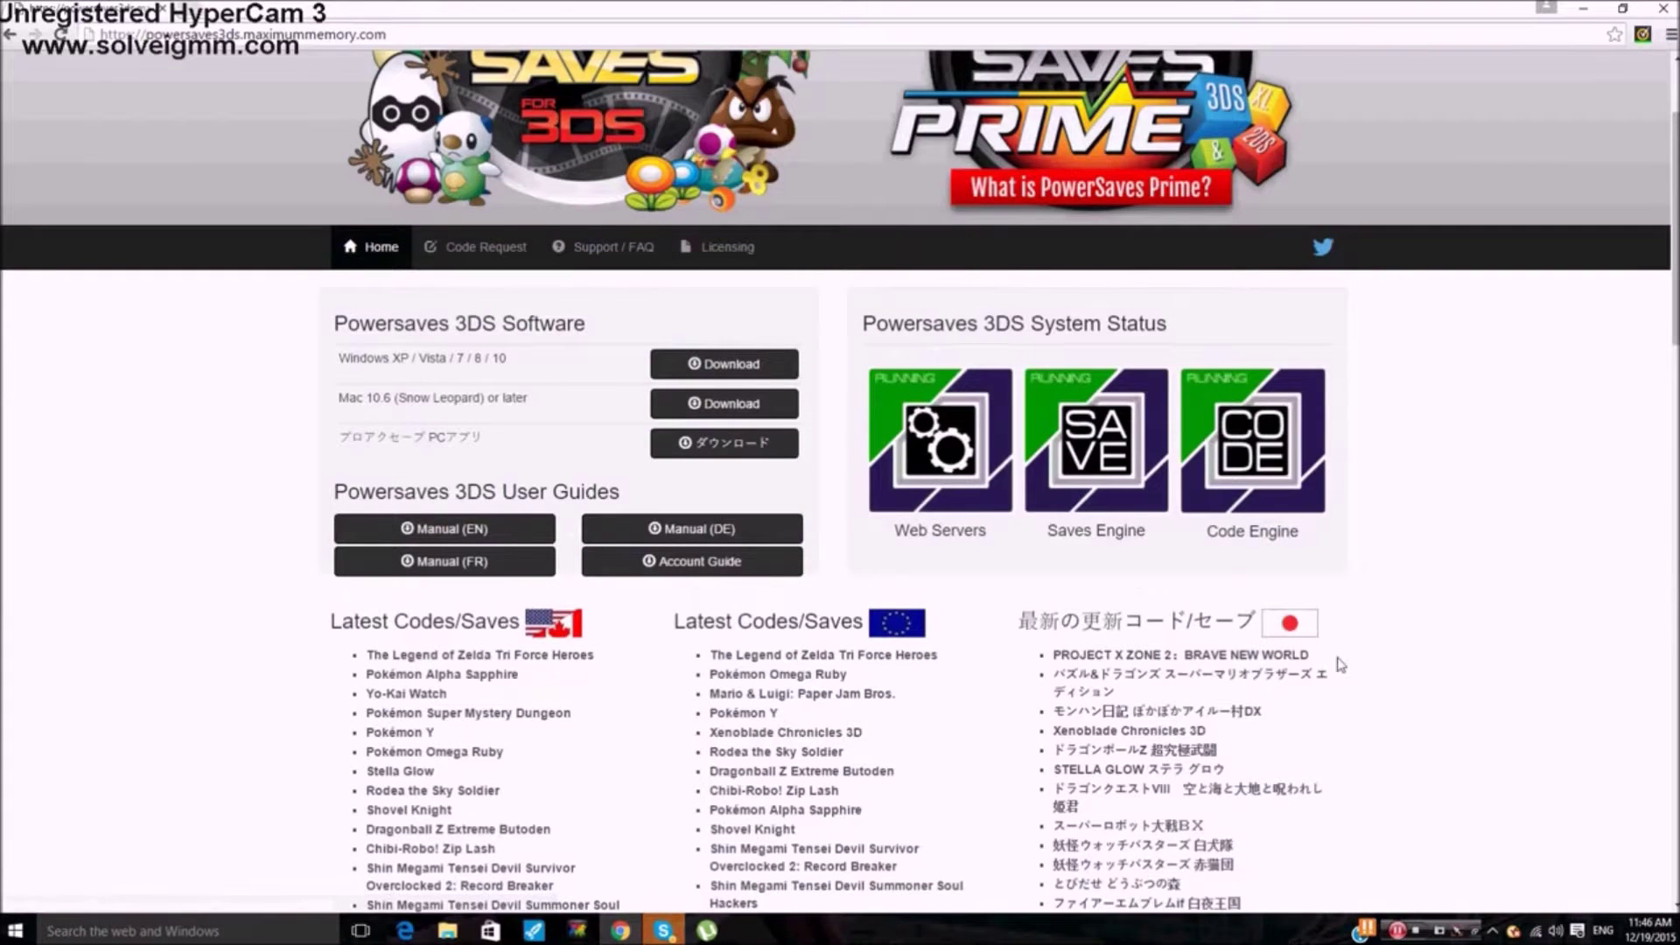
pyautogui.scroll(-5, 645, 600)
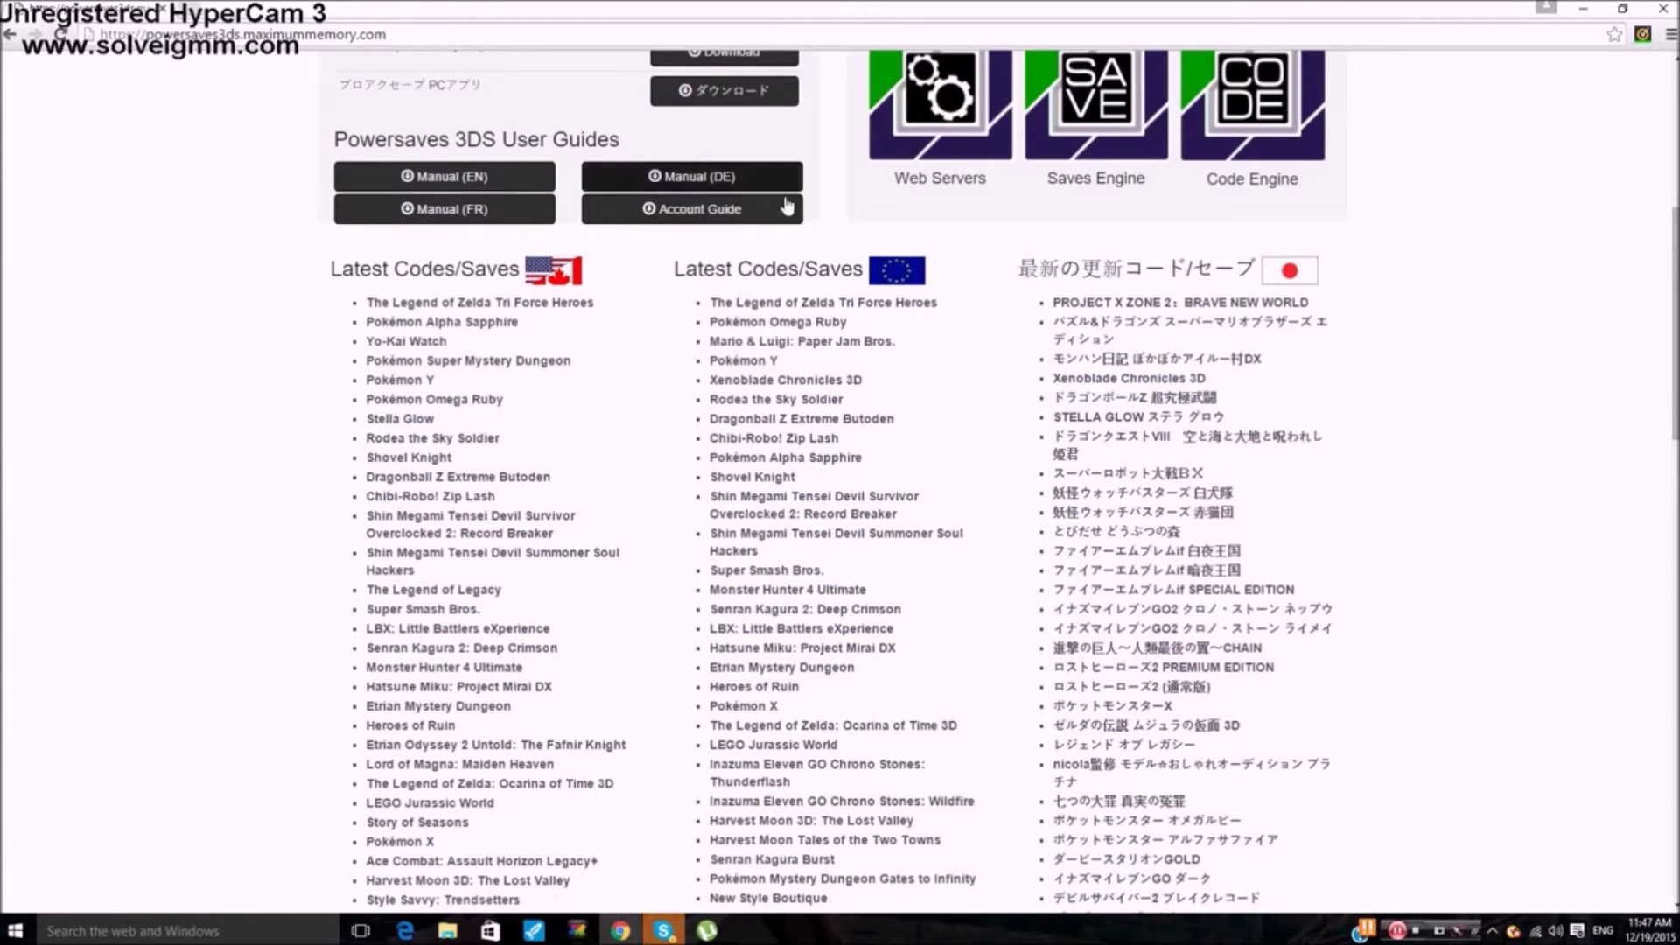
pyautogui.scroll(-15, 754, 667)
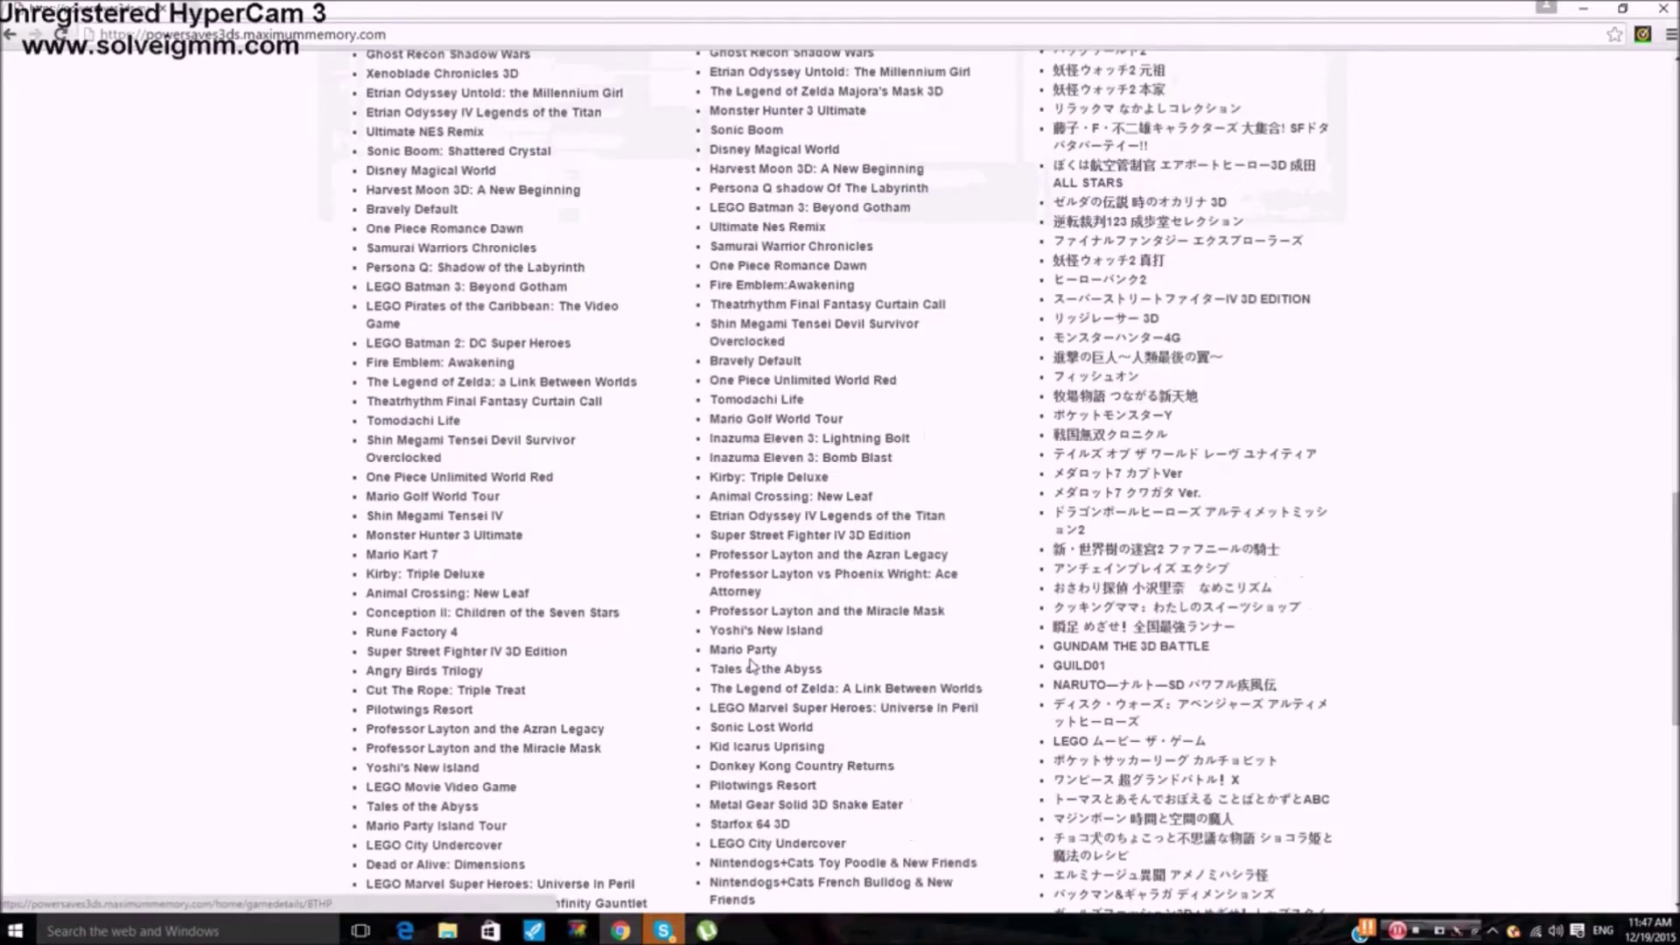
pyautogui.scroll(-5, 753, 667)
pyautogui.scroll(10, 748, 656)
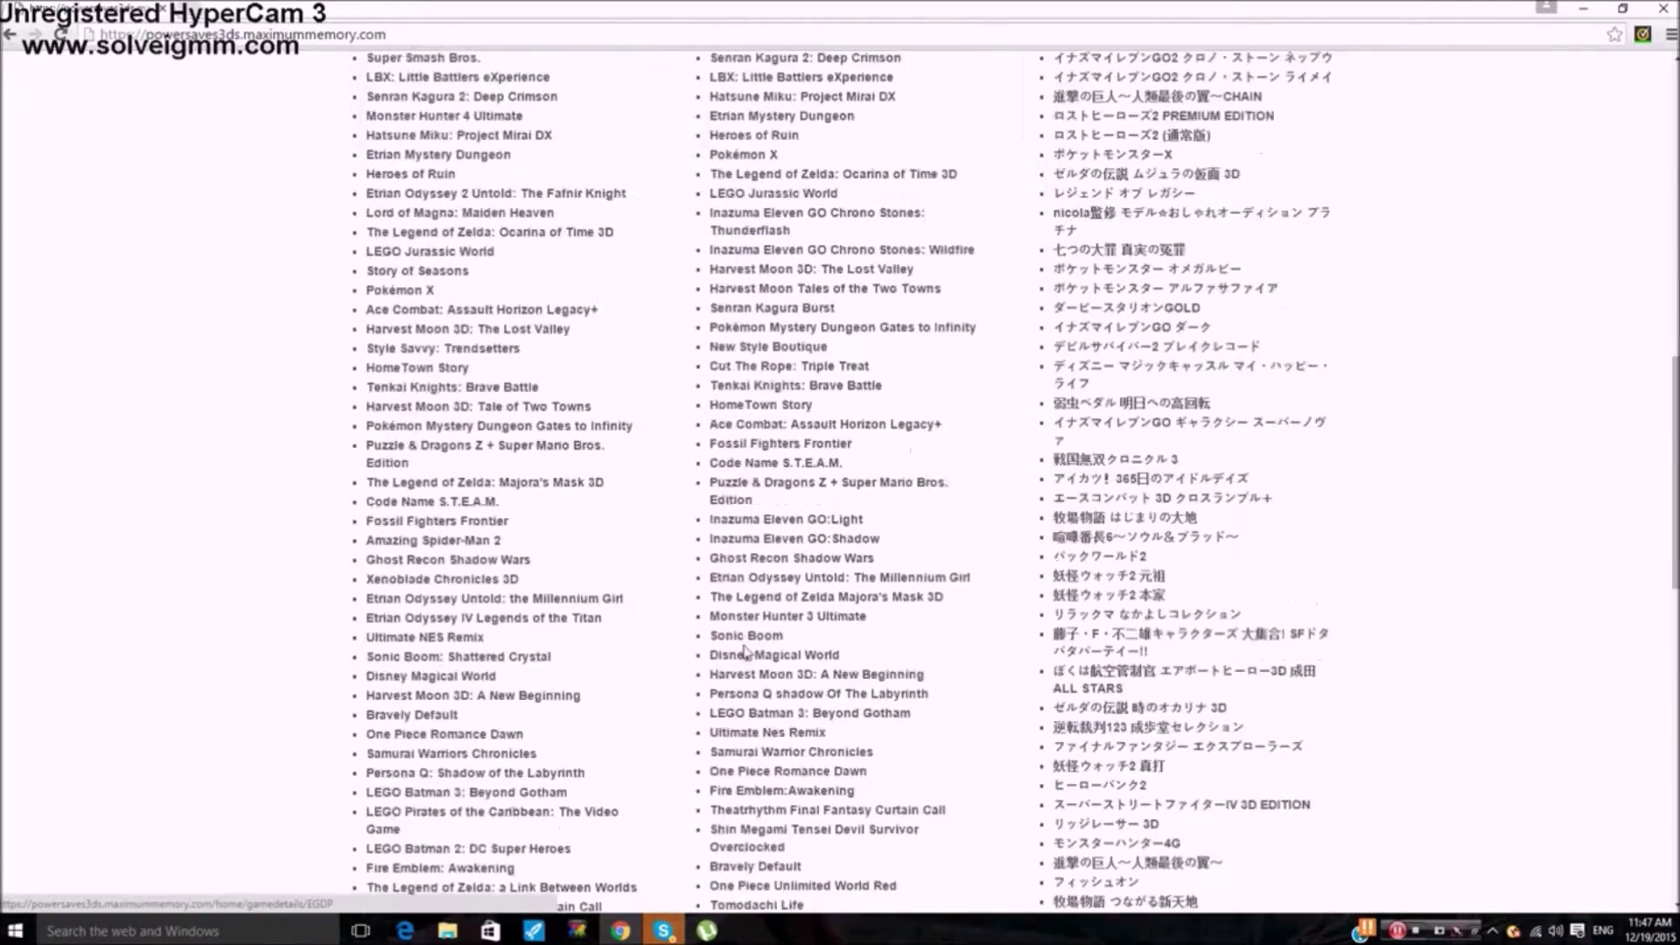
pyautogui.scroll(8, 745, 651)
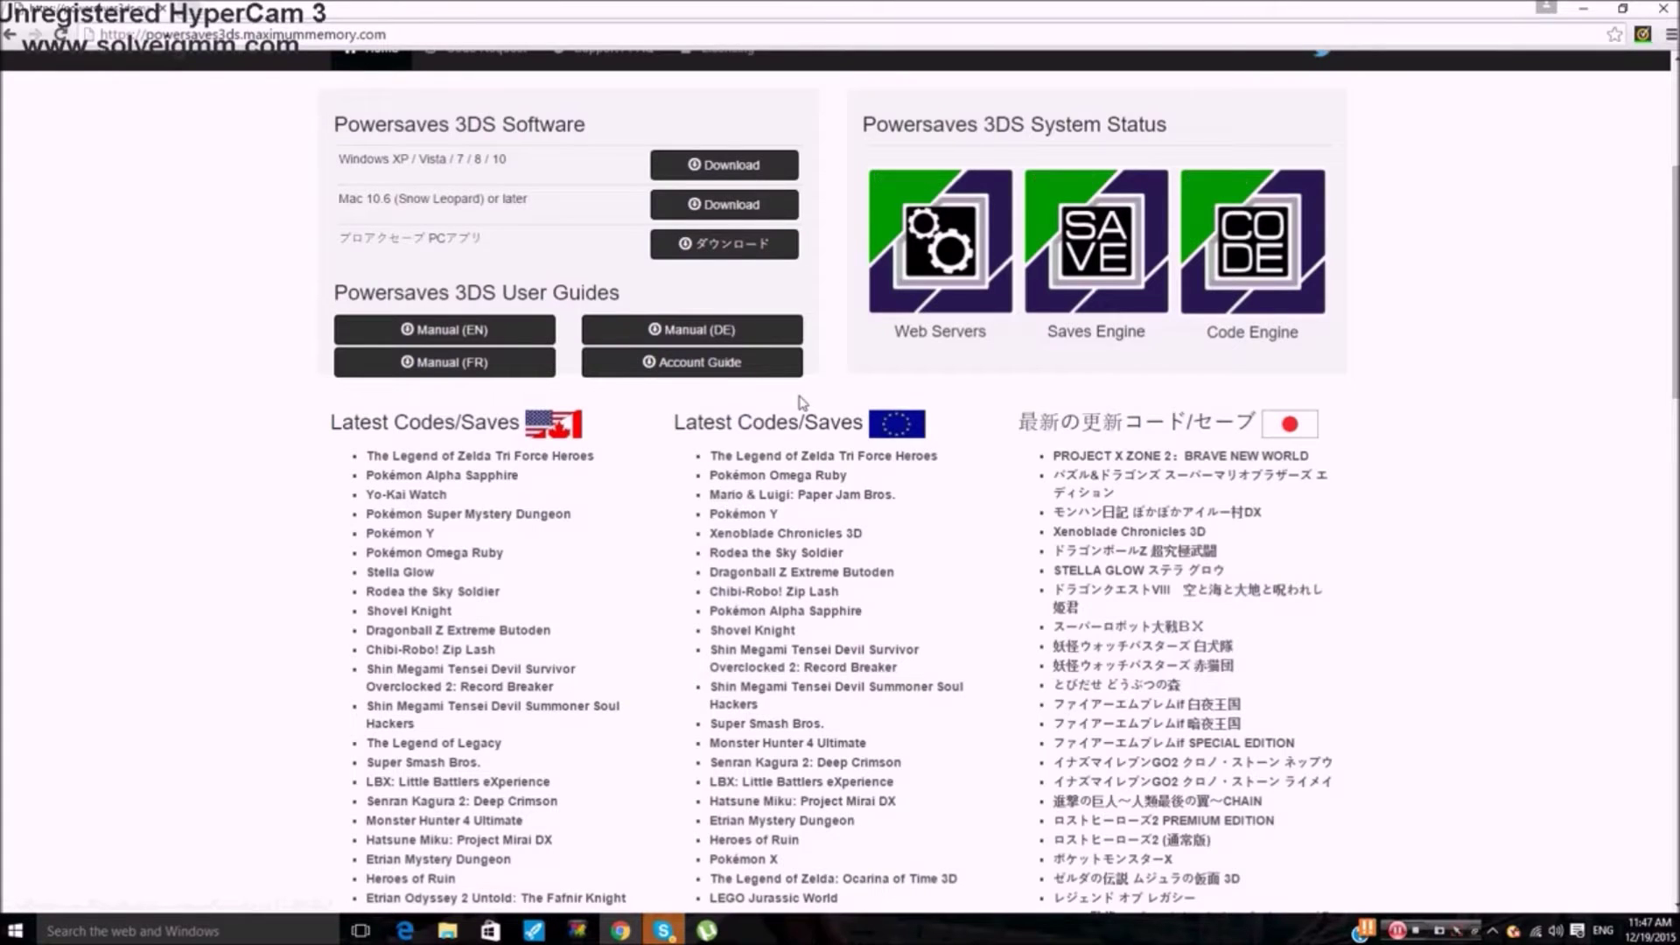
pyautogui.scroll(4, 798, 403)
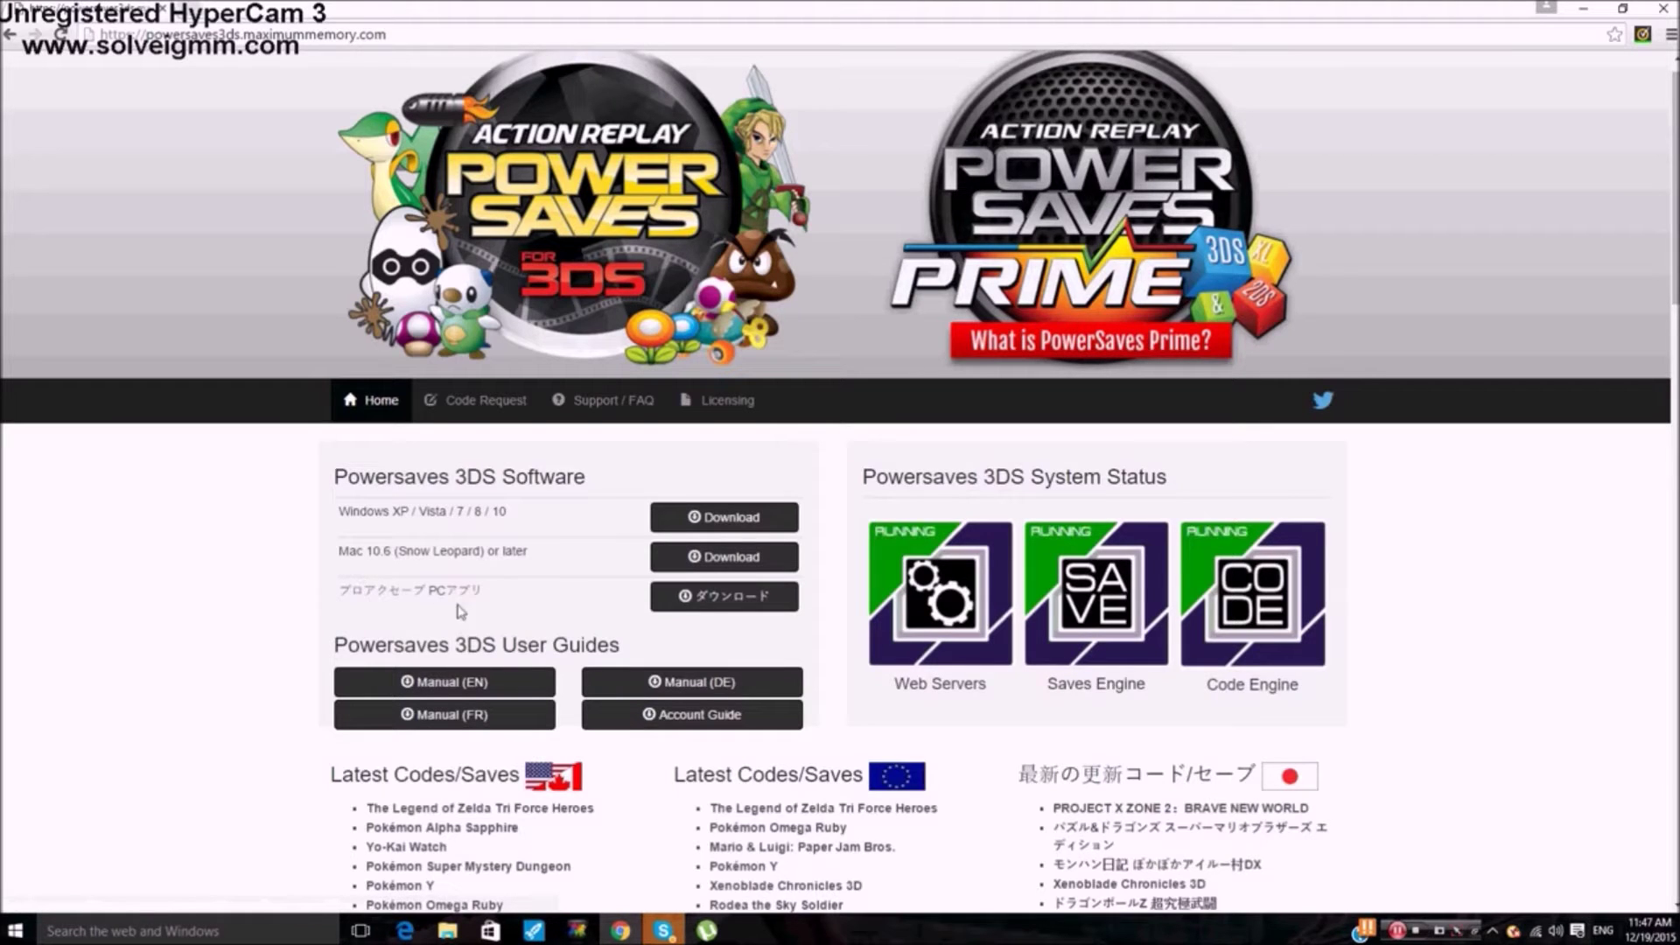
# Step: Download the Powersaves 3DS software for Windows XP / Vista / 7 / 8 / 10 from the website
pyautogui.moveTo(483, 593); pyautogui.dragTo(353, 602)
pyautogui.click(227, 577)
pyautogui.moveTo(336, 508); pyautogui.dragTo(473, 595)
pyautogui.click(390, 538)
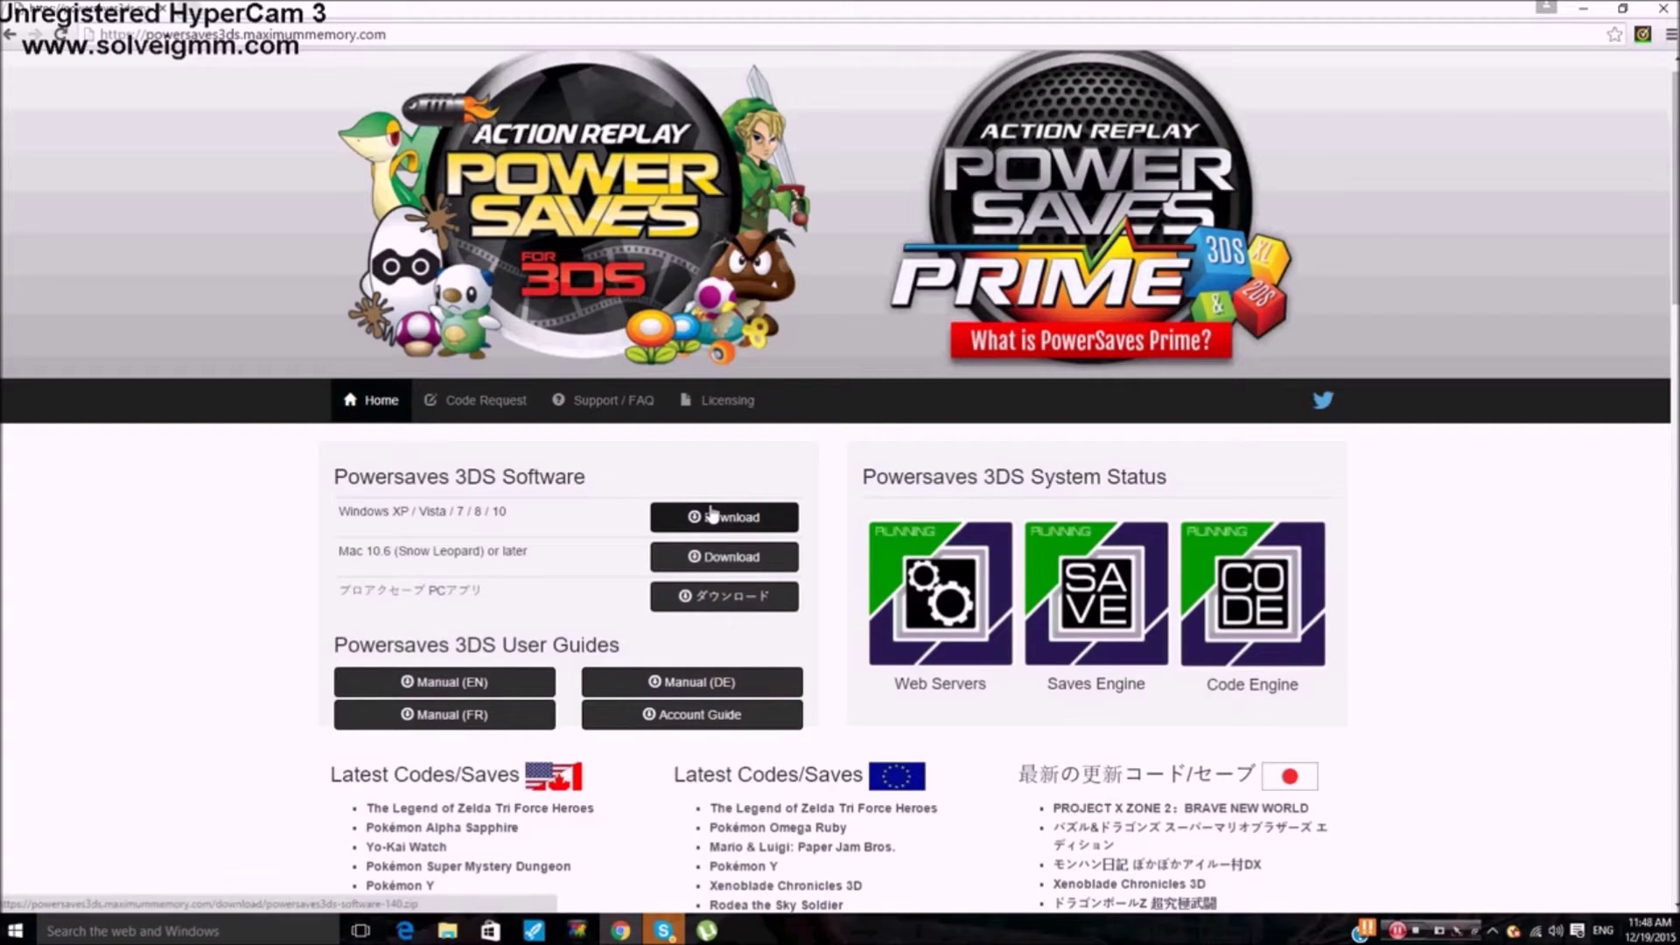
pyautogui.click(777, 536)
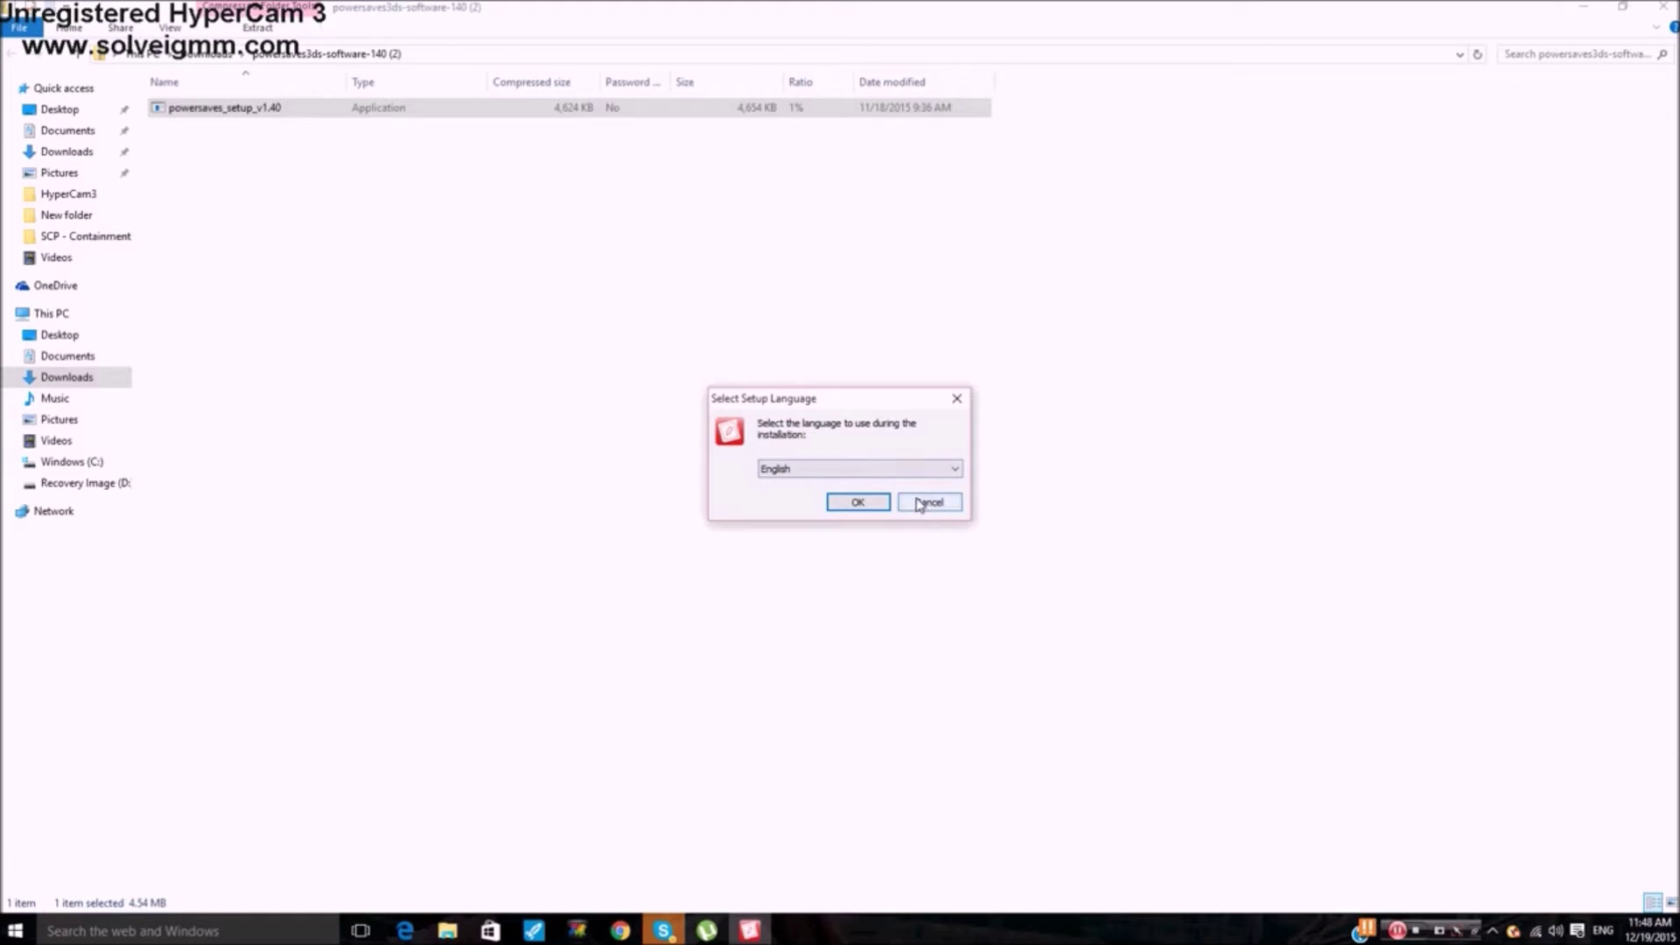
# Step: Cancel the Powersaves setup at its language selection and close the archive and browser windows
pyautogui.click(920, 505)
pyautogui.click(1661, 7)
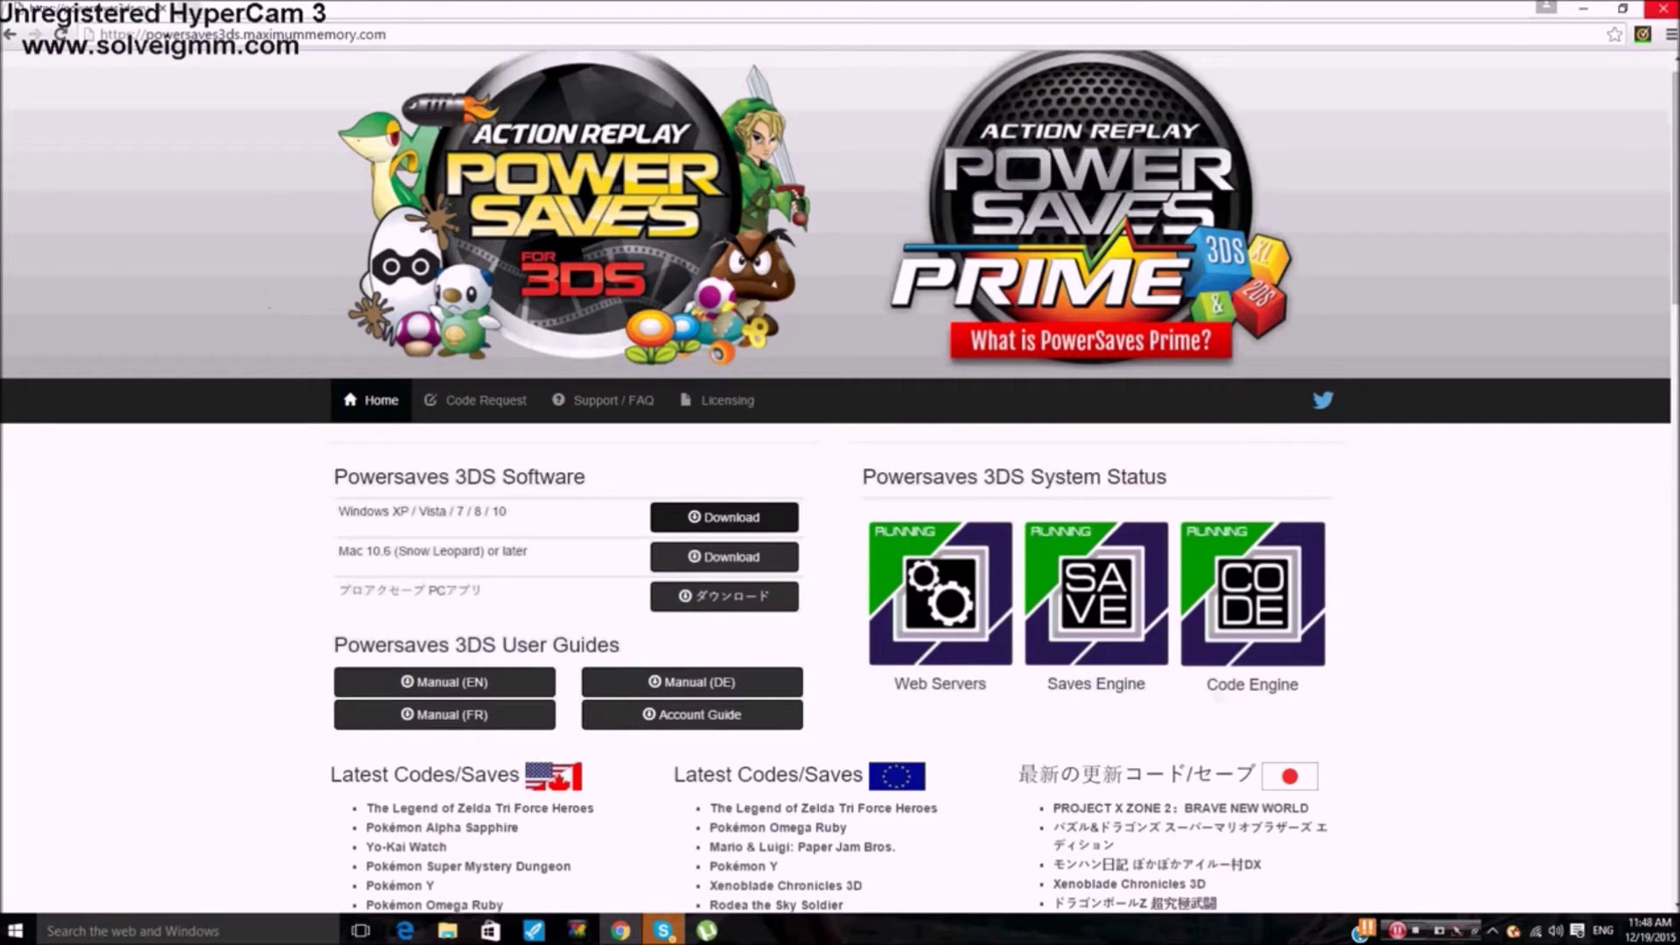
pyautogui.click(1662, 9)
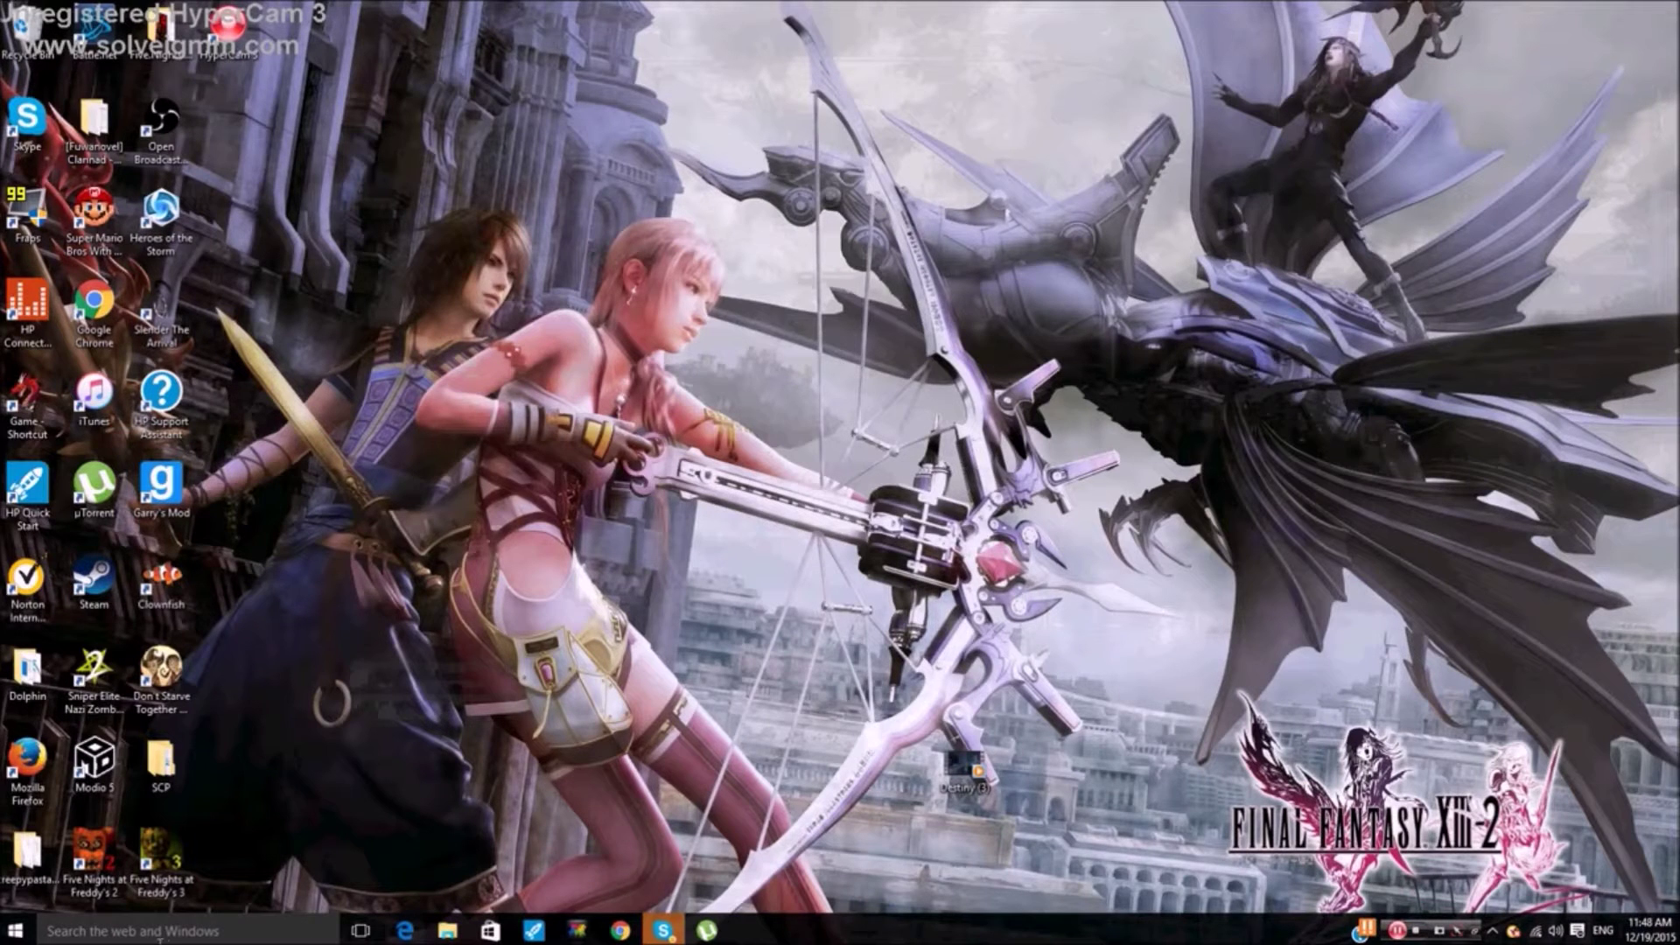
# Step: Search the computer for "3ds", launch 3DS Powersaves and maximize its window
pyautogui.click(169, 933)
pyautogui.write('3')
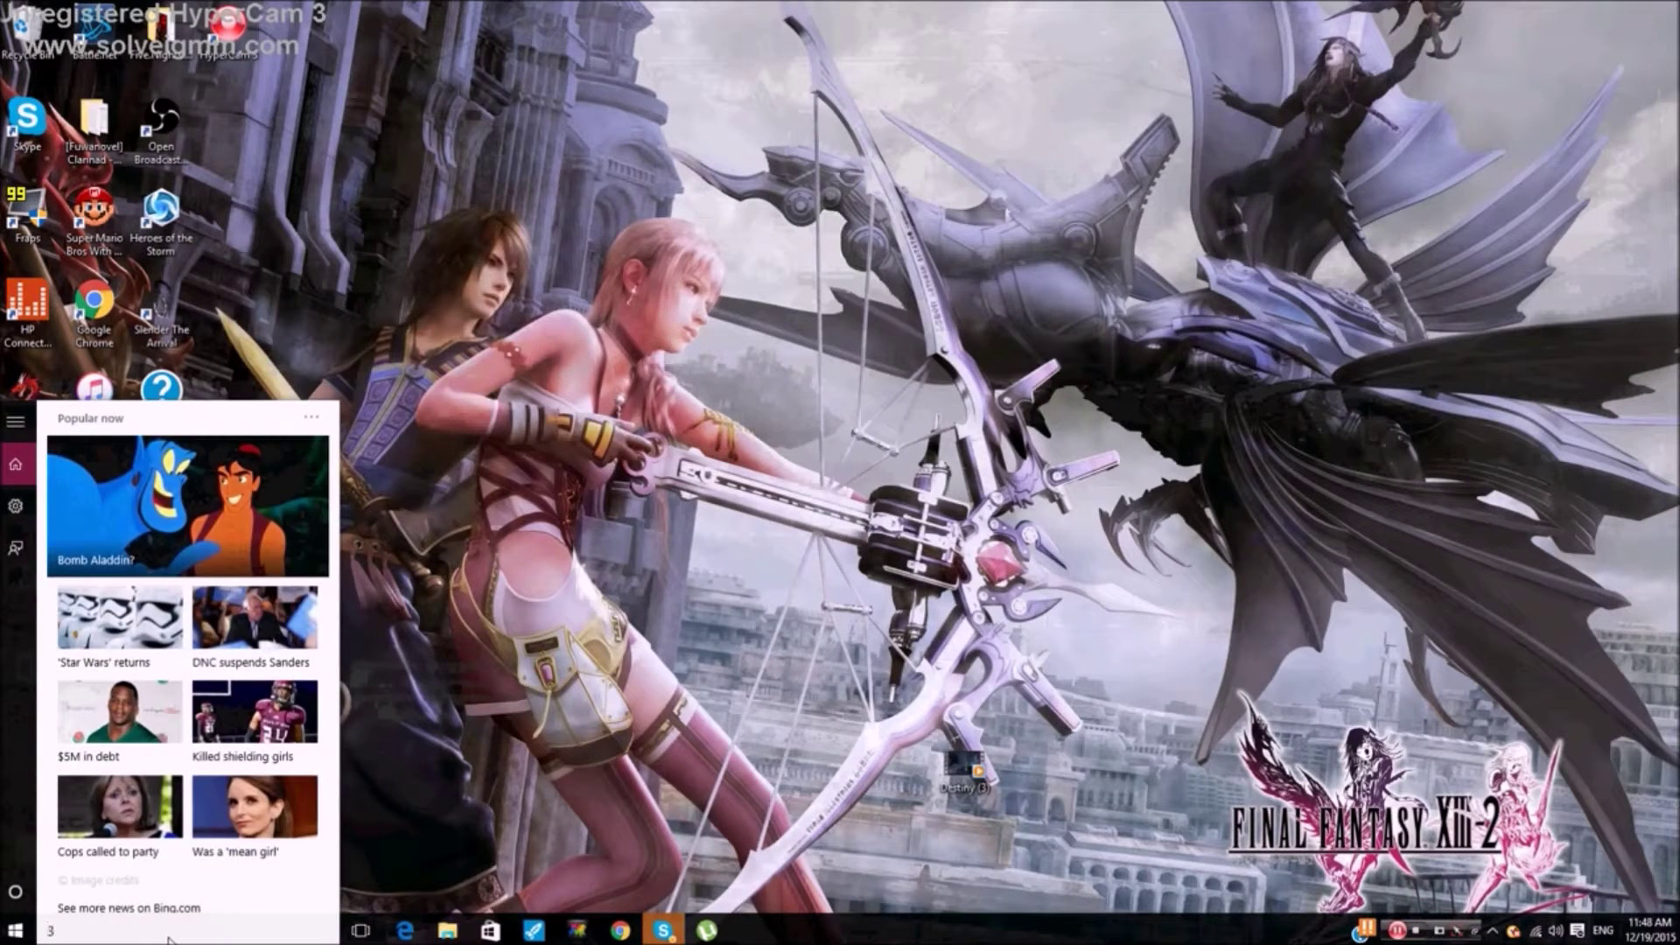
pyautogui.write('ds')
pyautogui.click(166, 450)
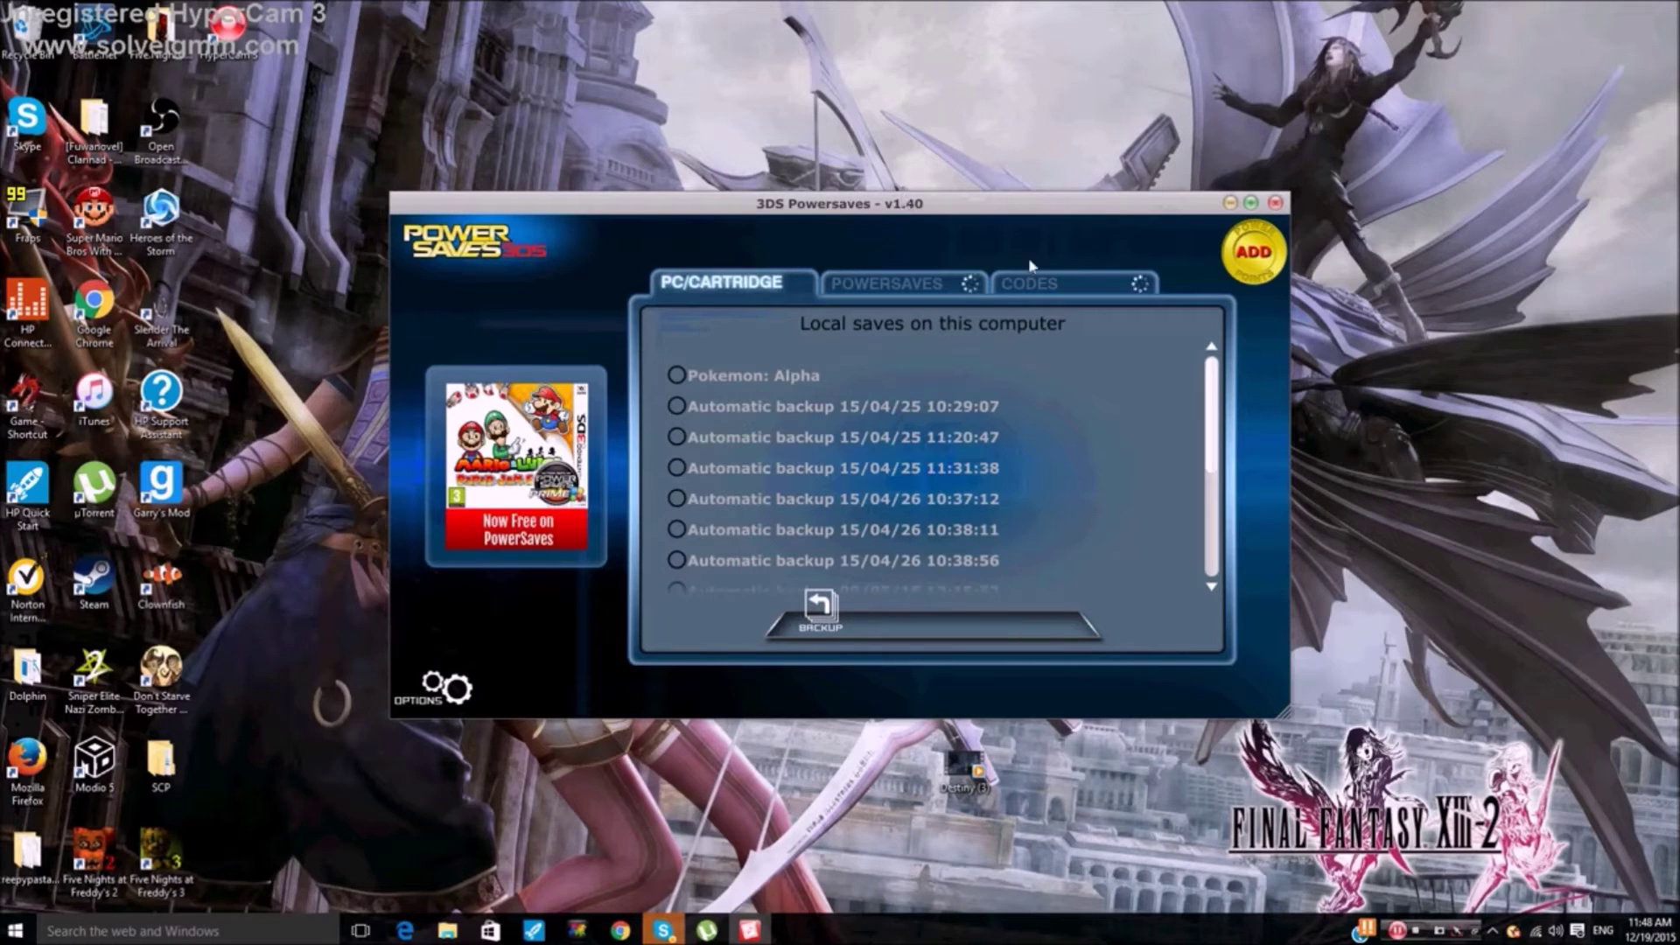
pyautogui.click(1252, 203)
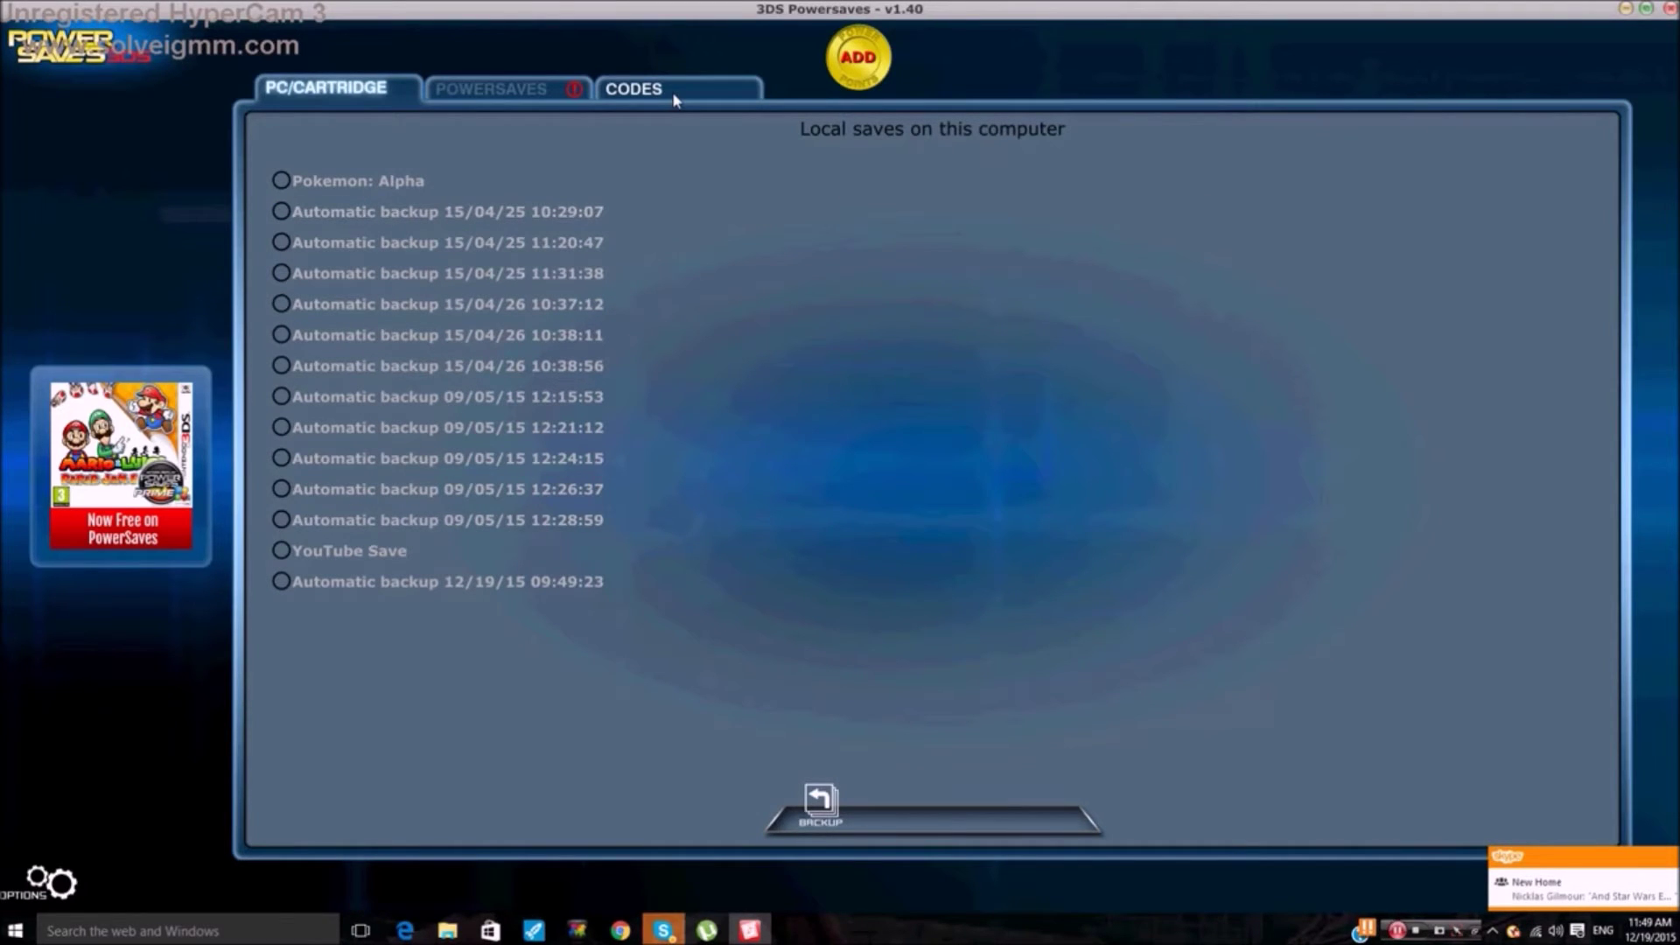
pyautogui.click(1584, 300)
pyautogui.click(1189, 507)
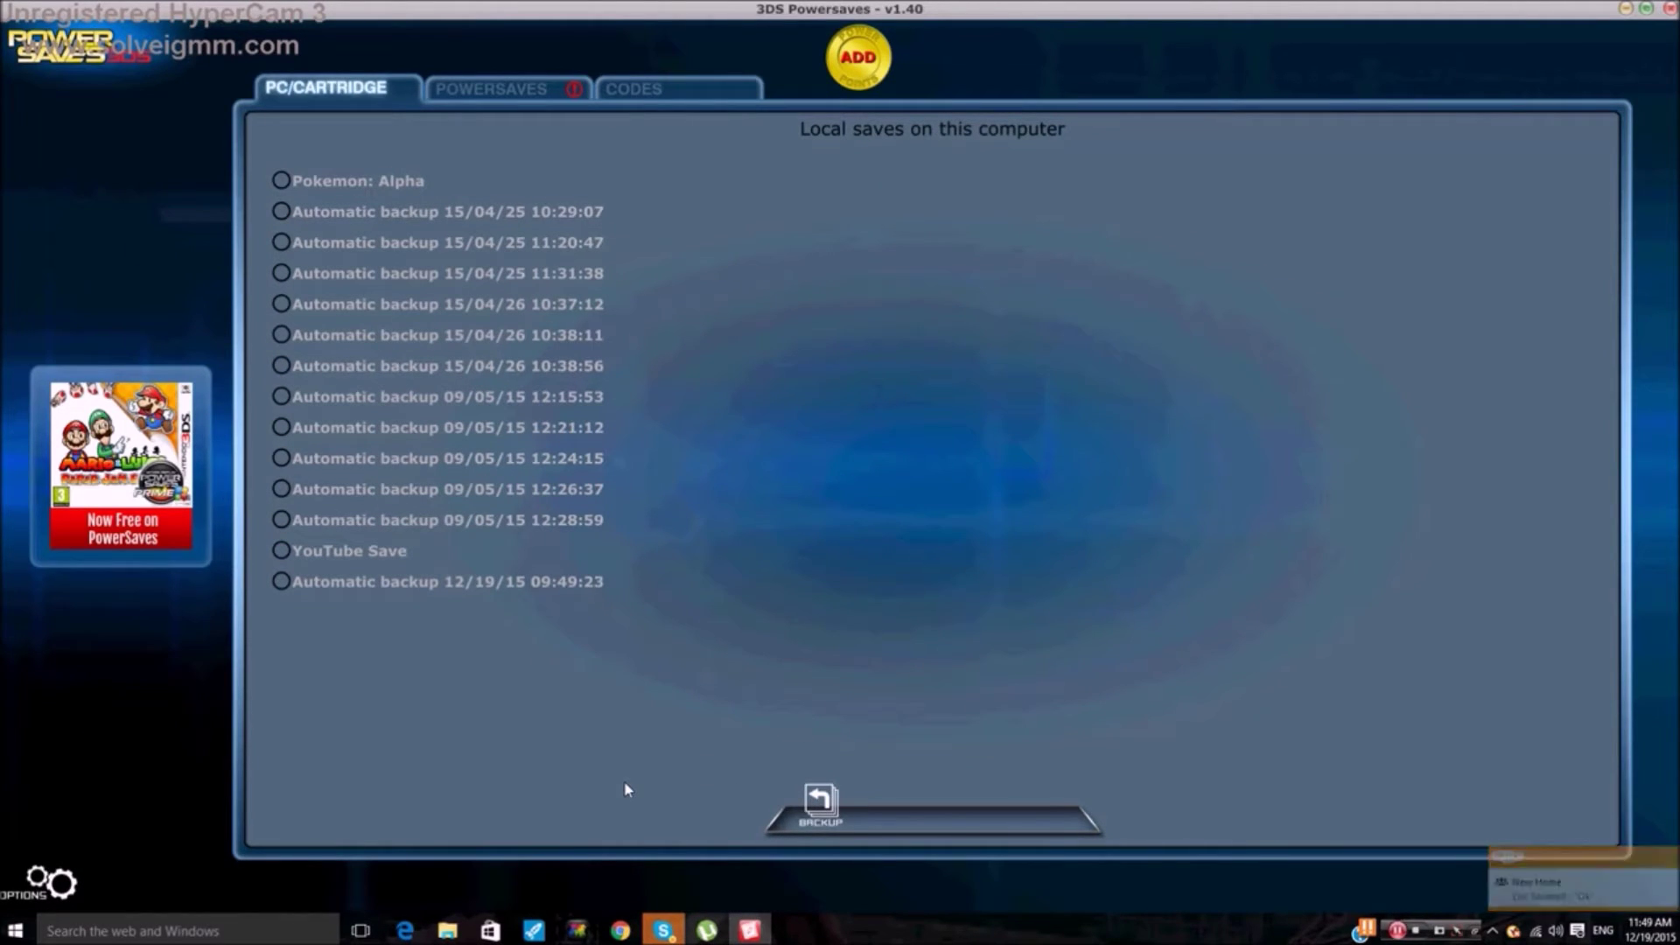
pyautogui.click(583, 182)
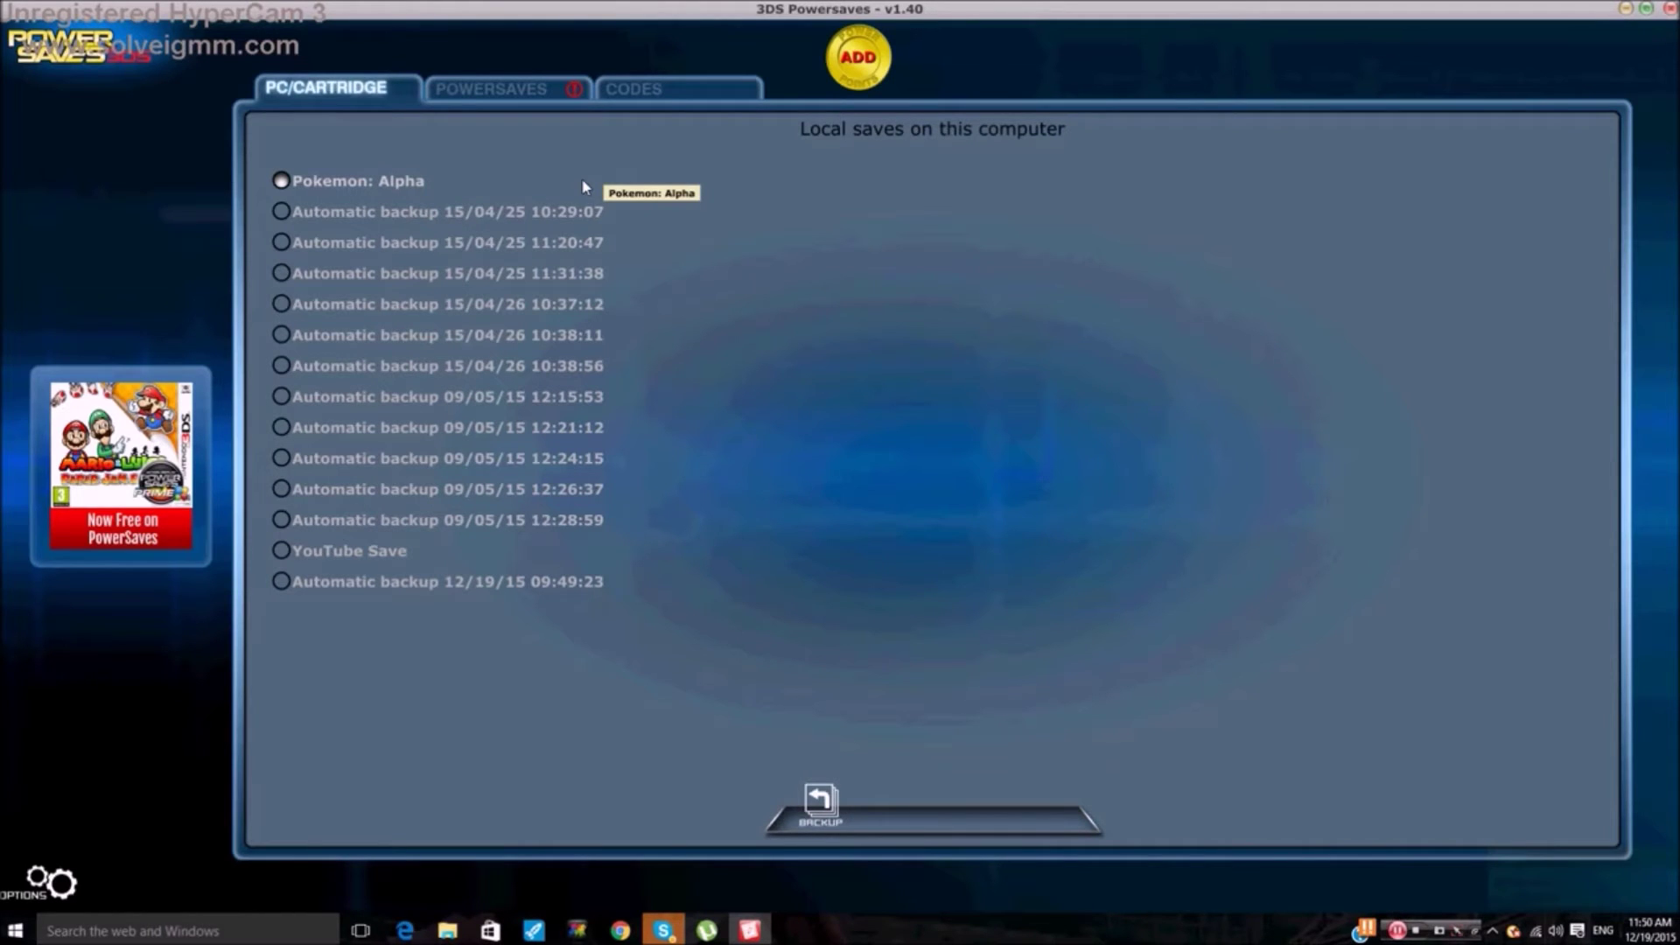
pyautogui.click(626, 548)
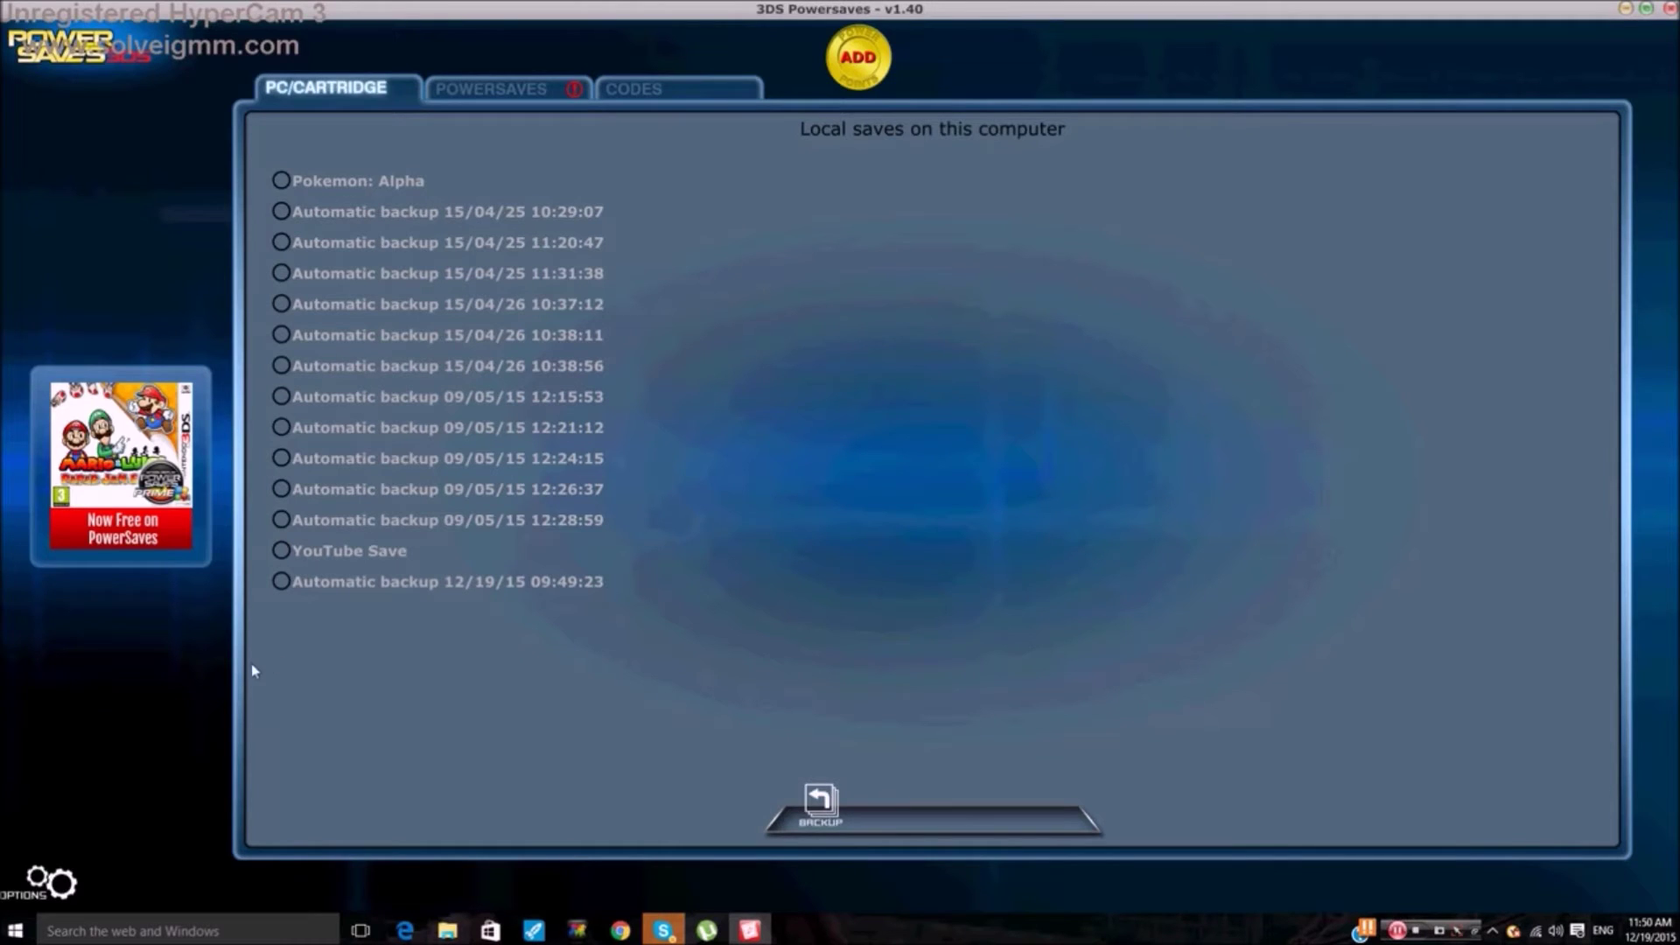
pyautogui.click(534, 366)
pyautogui.click(446, 334)
# Step: Back up the cartridge save with the description "YouTube Save 2" and select the new entry among the local saves
pyautogui.click(820, 827)
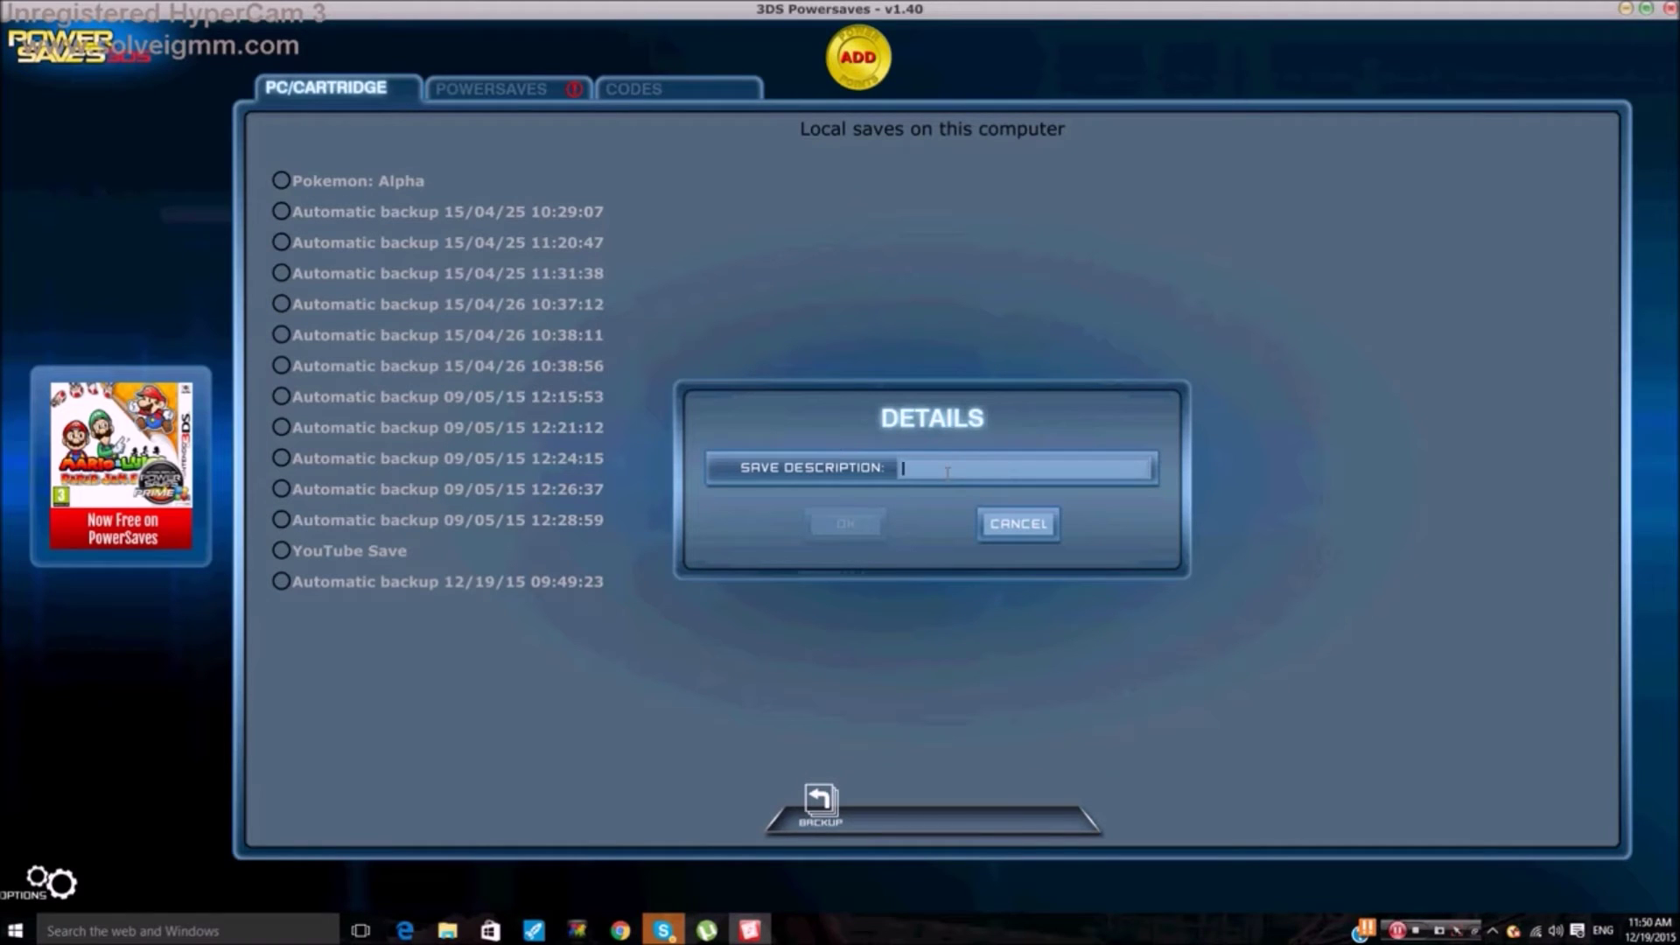
pyautogui.write('YouTu')
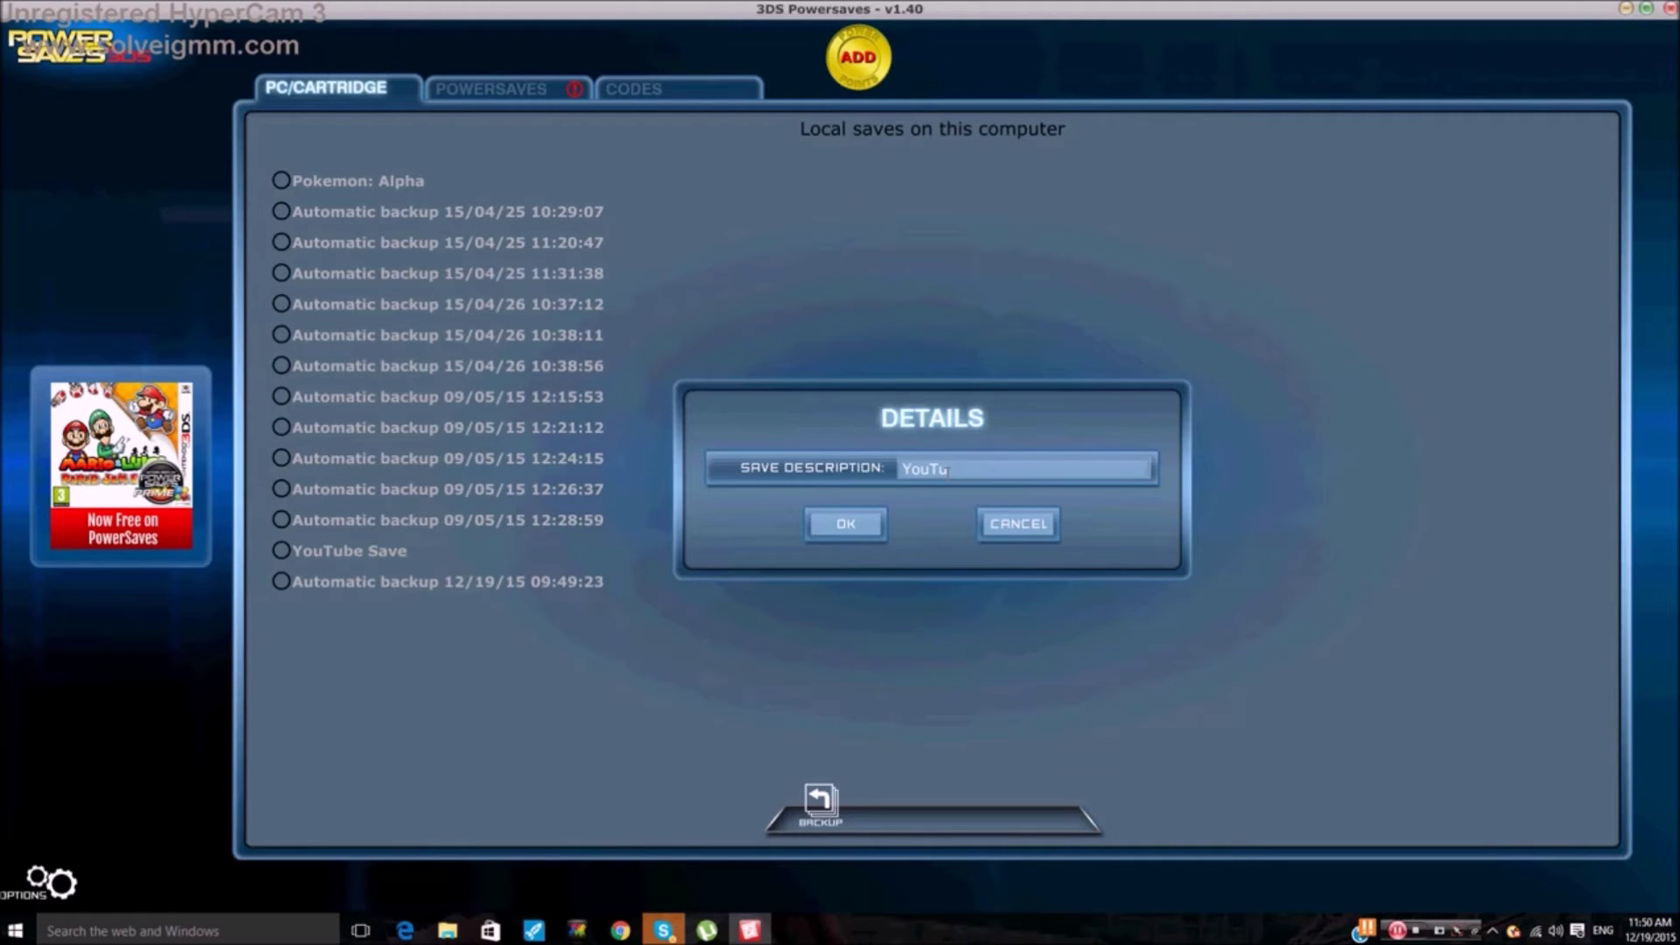
pyautogui.write('be Save')
pyautogui.press('Return')
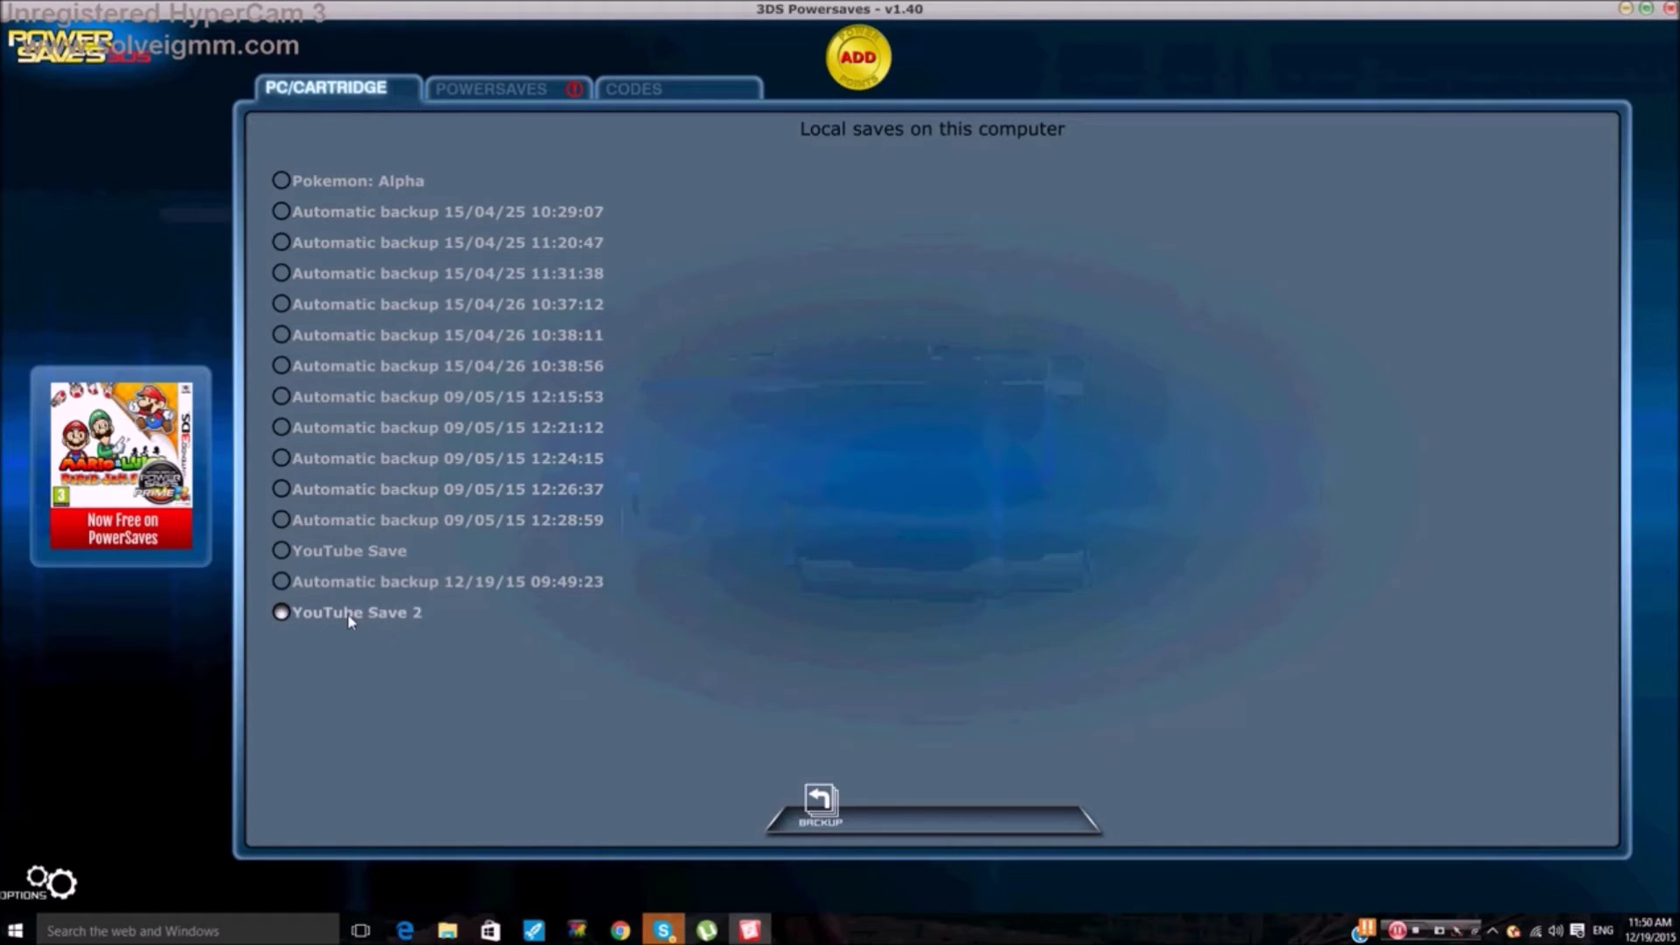
pyautogui.click(350, 614)
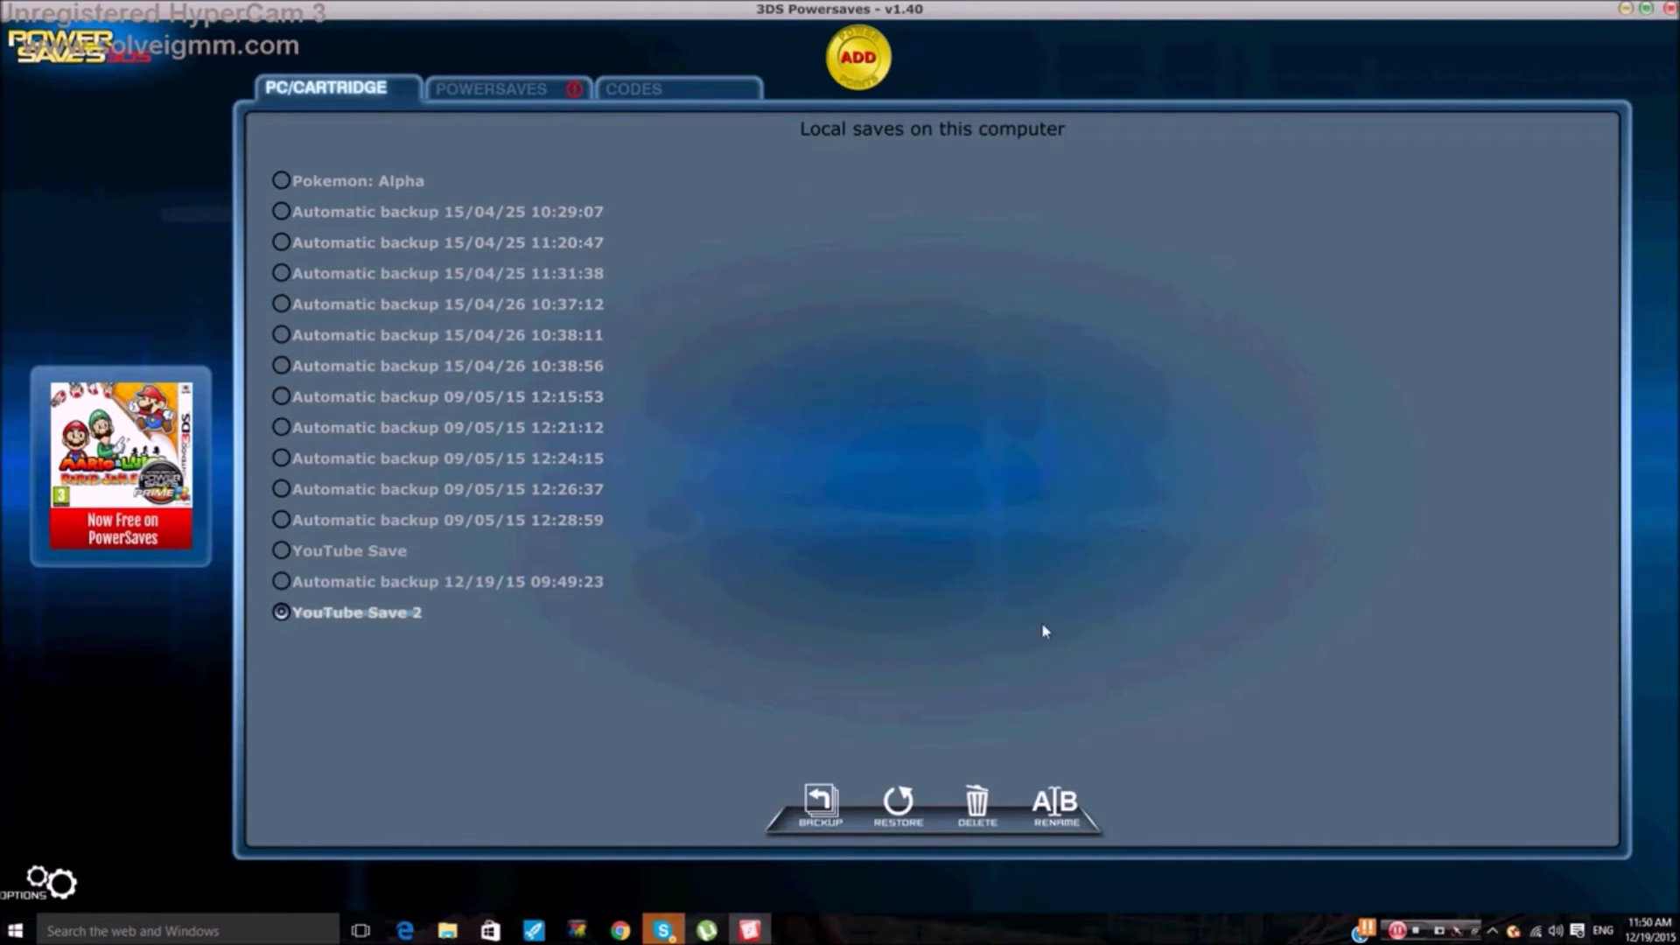
# Step: Check the online Powersaves content and look through the code categories for Pokémon Alpha Sapphire
pyautogui.click(557, 101)
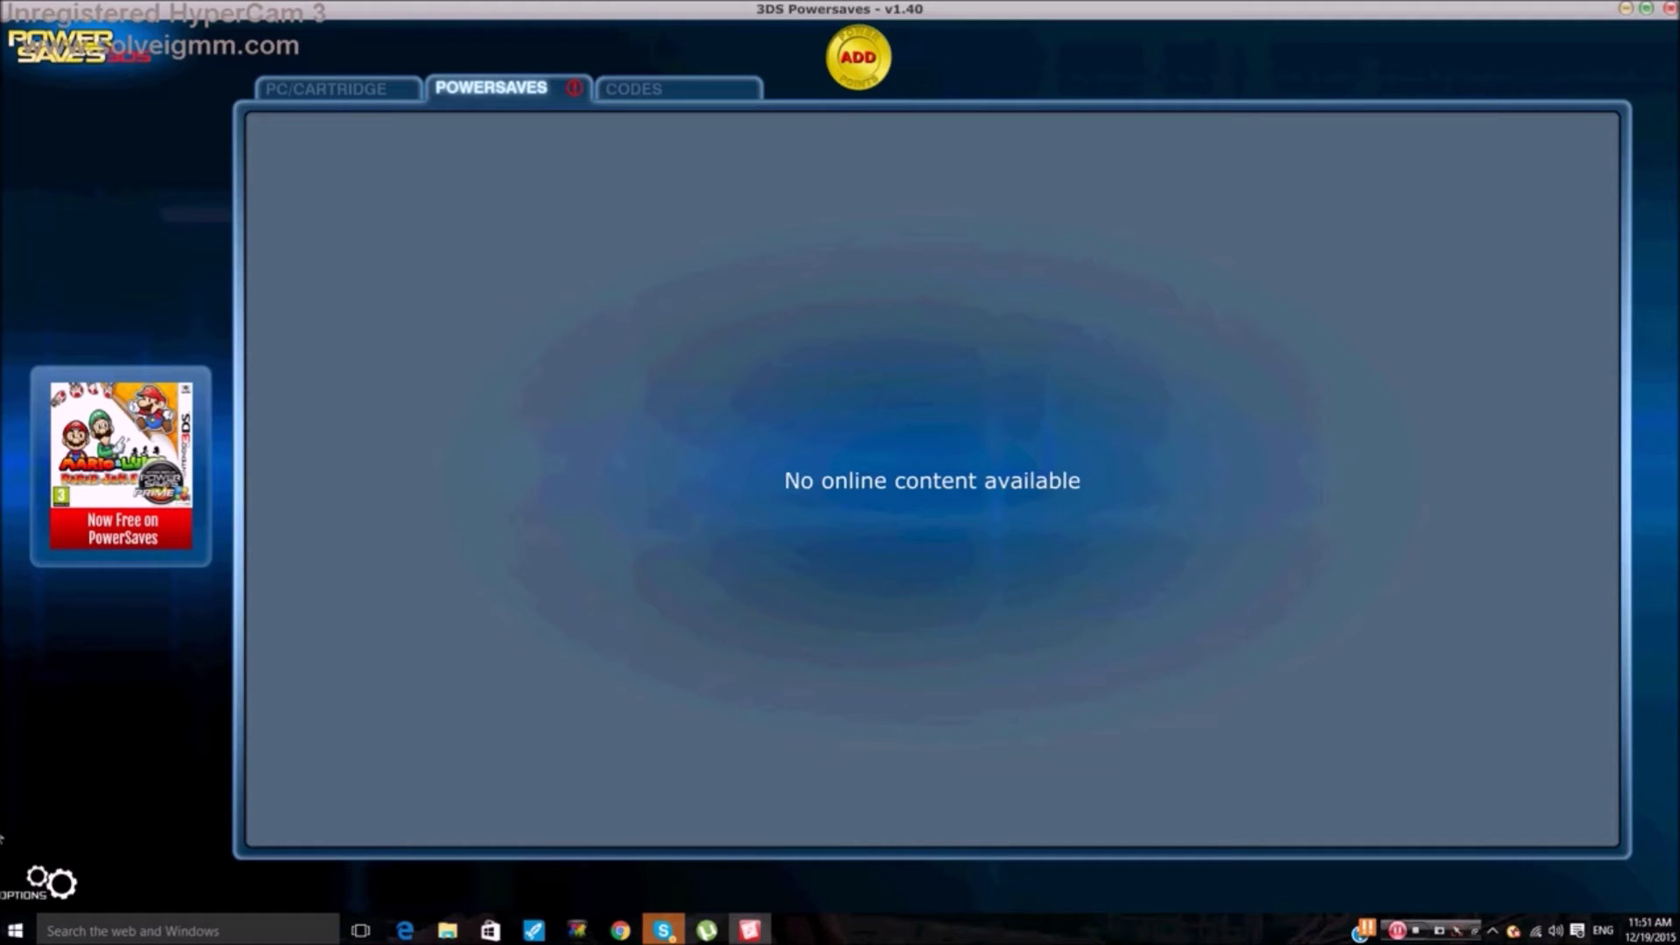
pyautogui.click(624, 97)
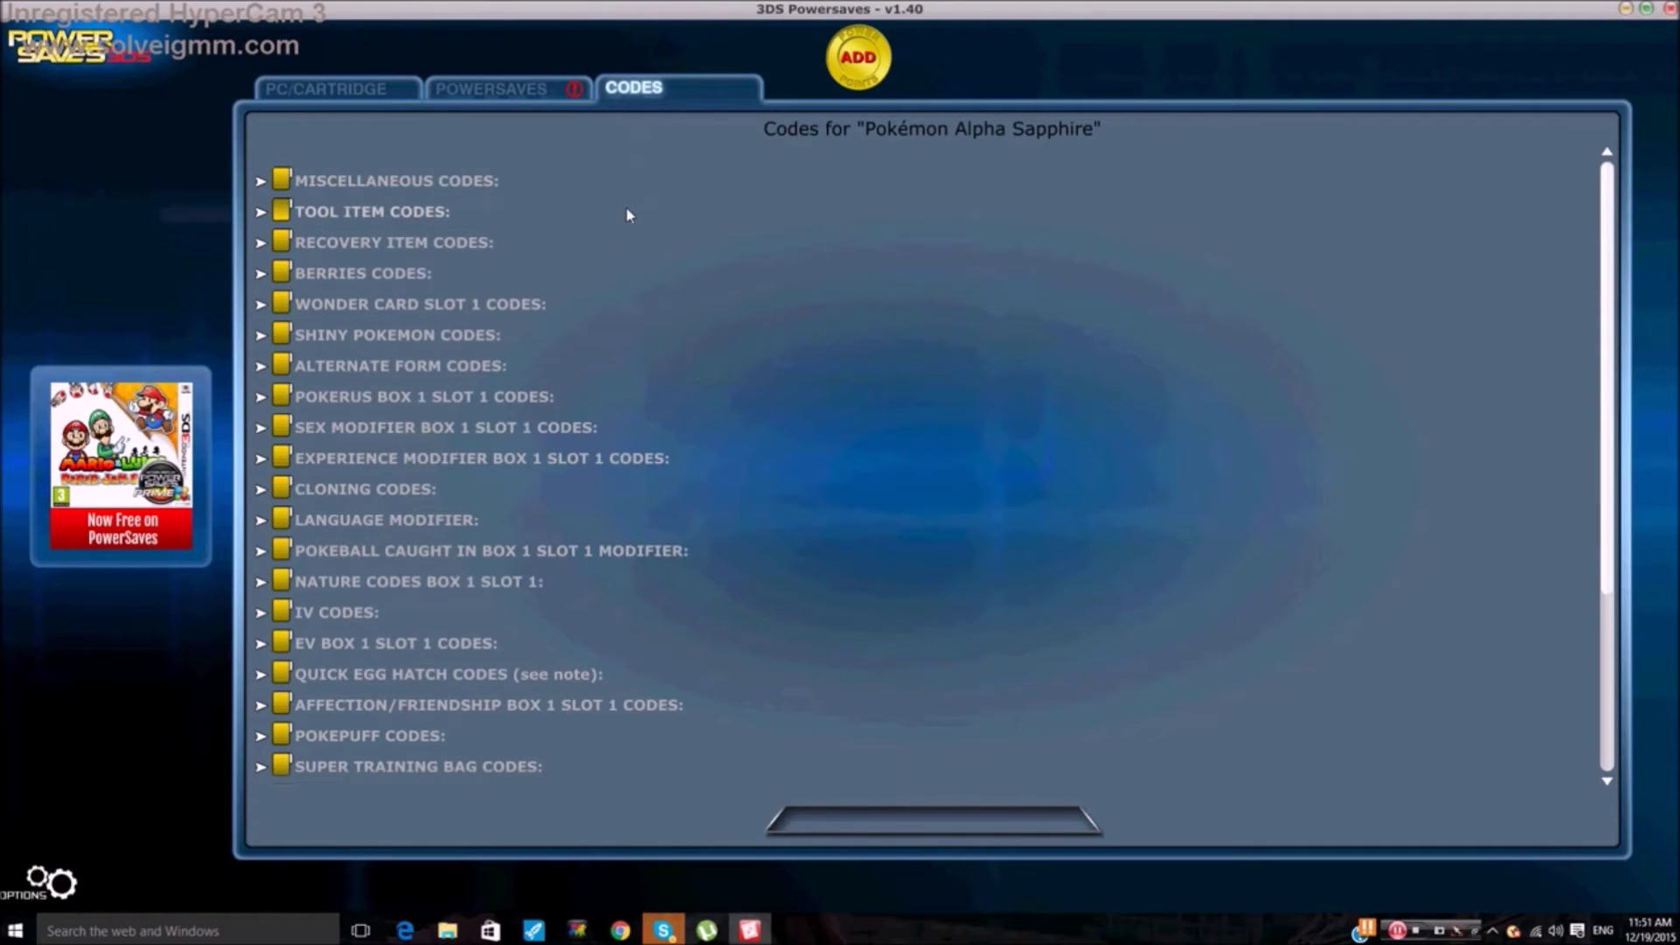
pyautogui.scroll(-3, 560, 393)
pyautogui.scroll(3, 537, 450)
# Step: Select the miscellaneous codes 9,999,999 Cash, Poké Miles 9999999, Battle Points 9999, All O-Powers, Full O-Power Orbs, All TMs & HMs and All Special Wallpapers
pyautogui.click(297, 180)
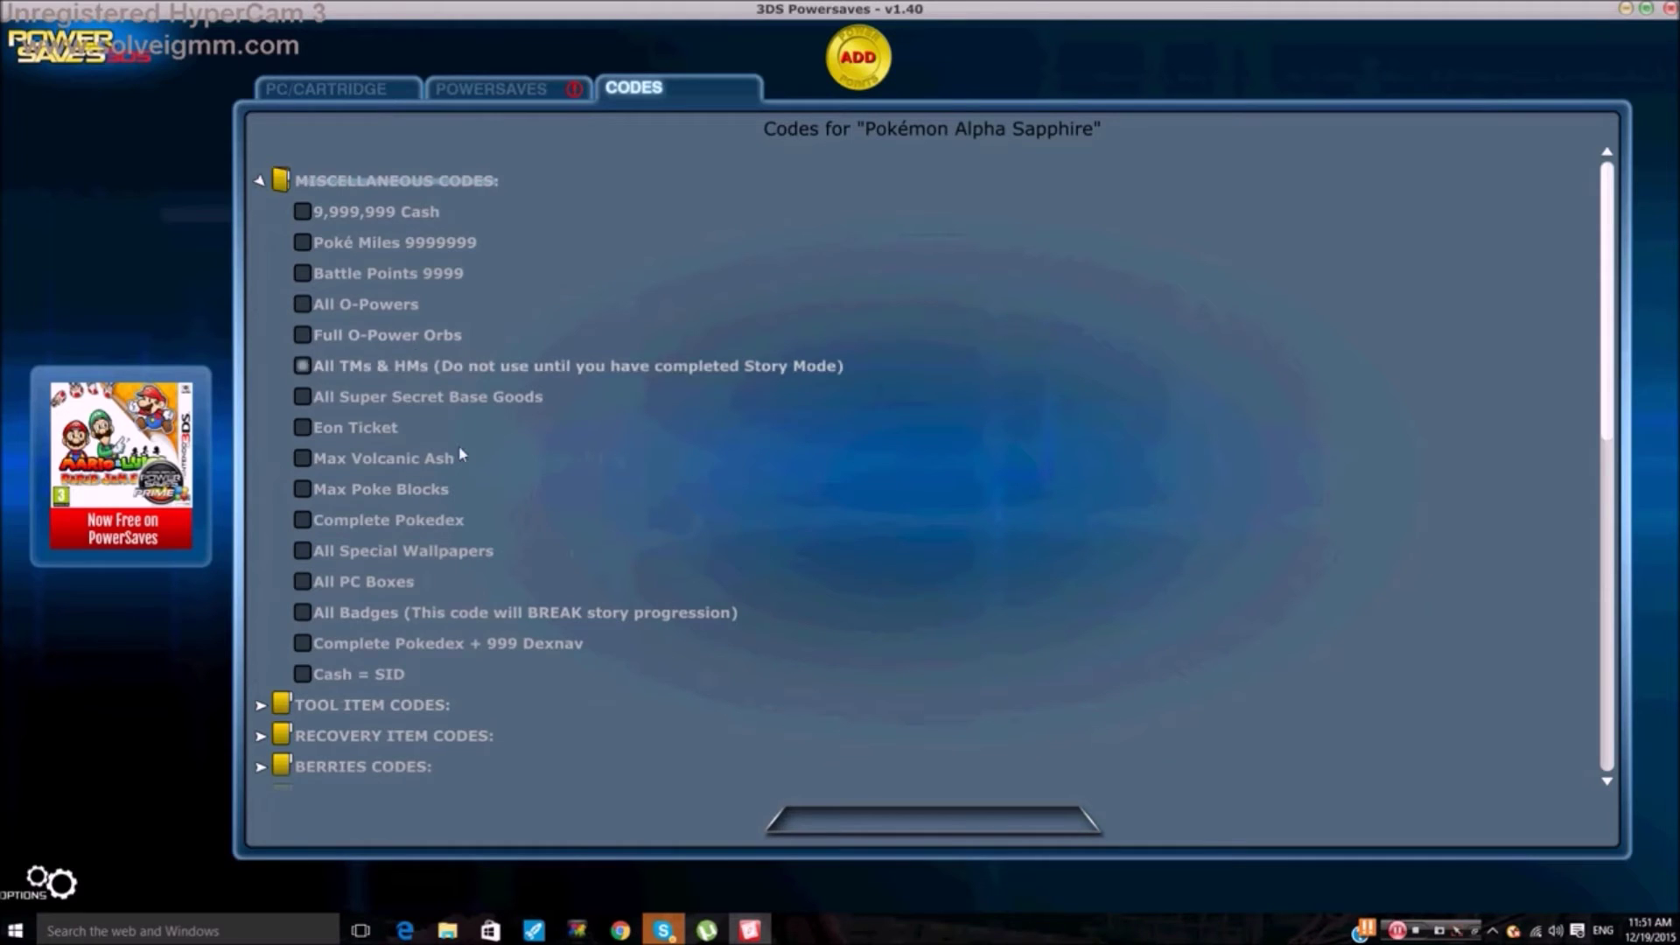
pyautogui.scroll(-3, 450, 600)
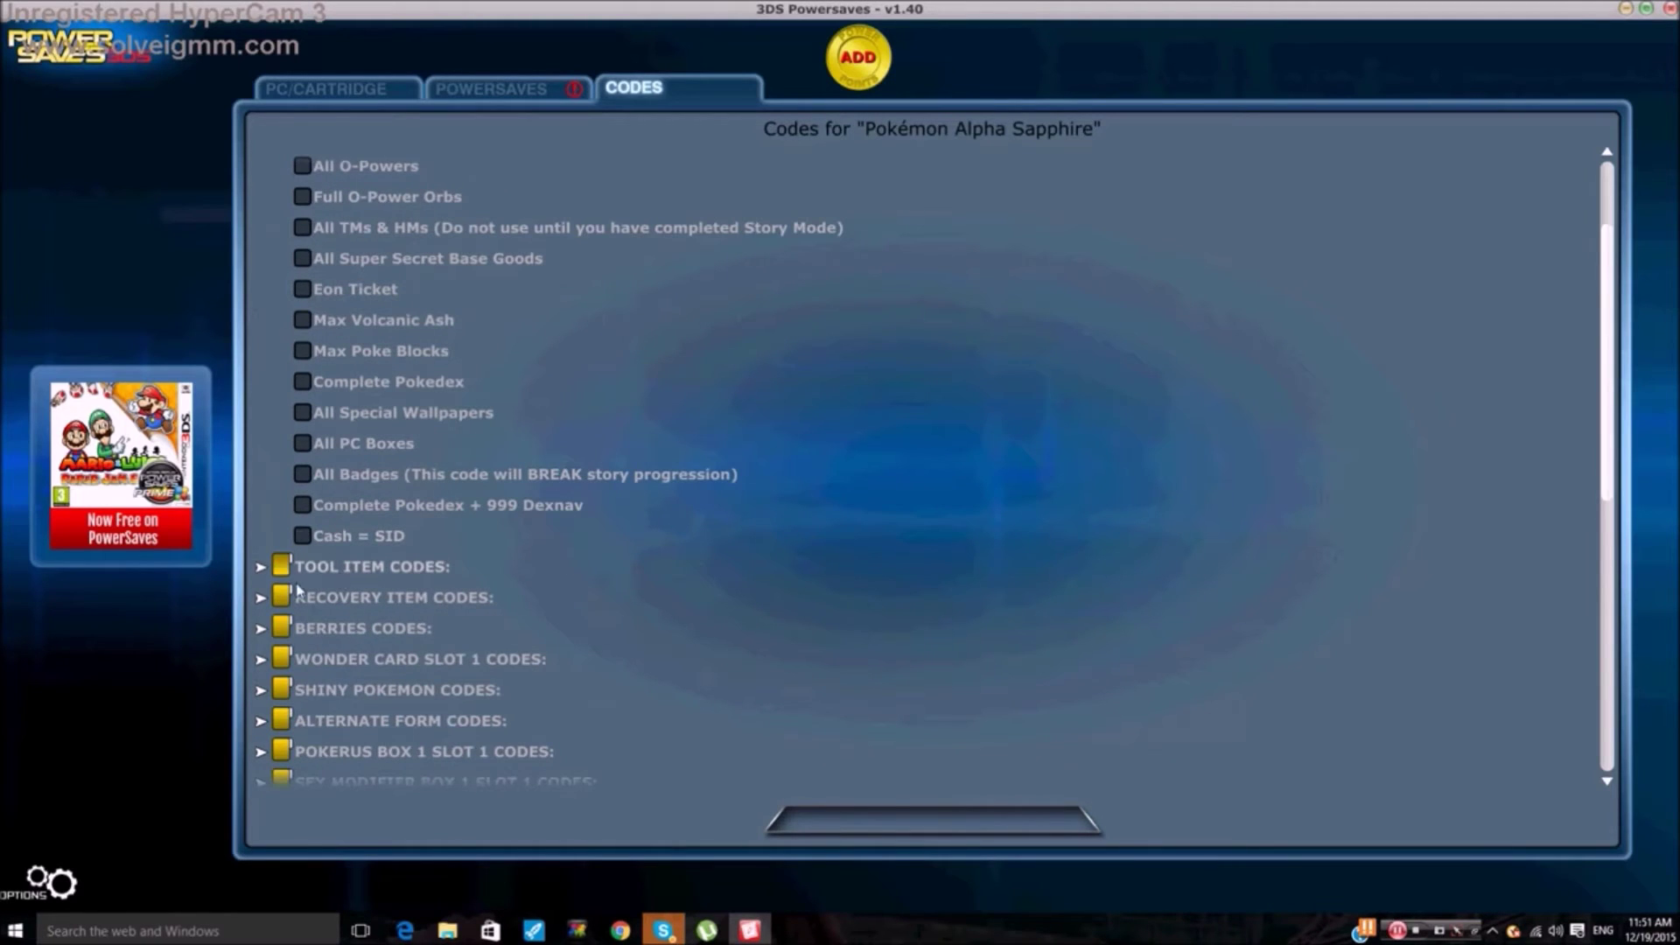
pyautogui.scroll(3, 333, 384)
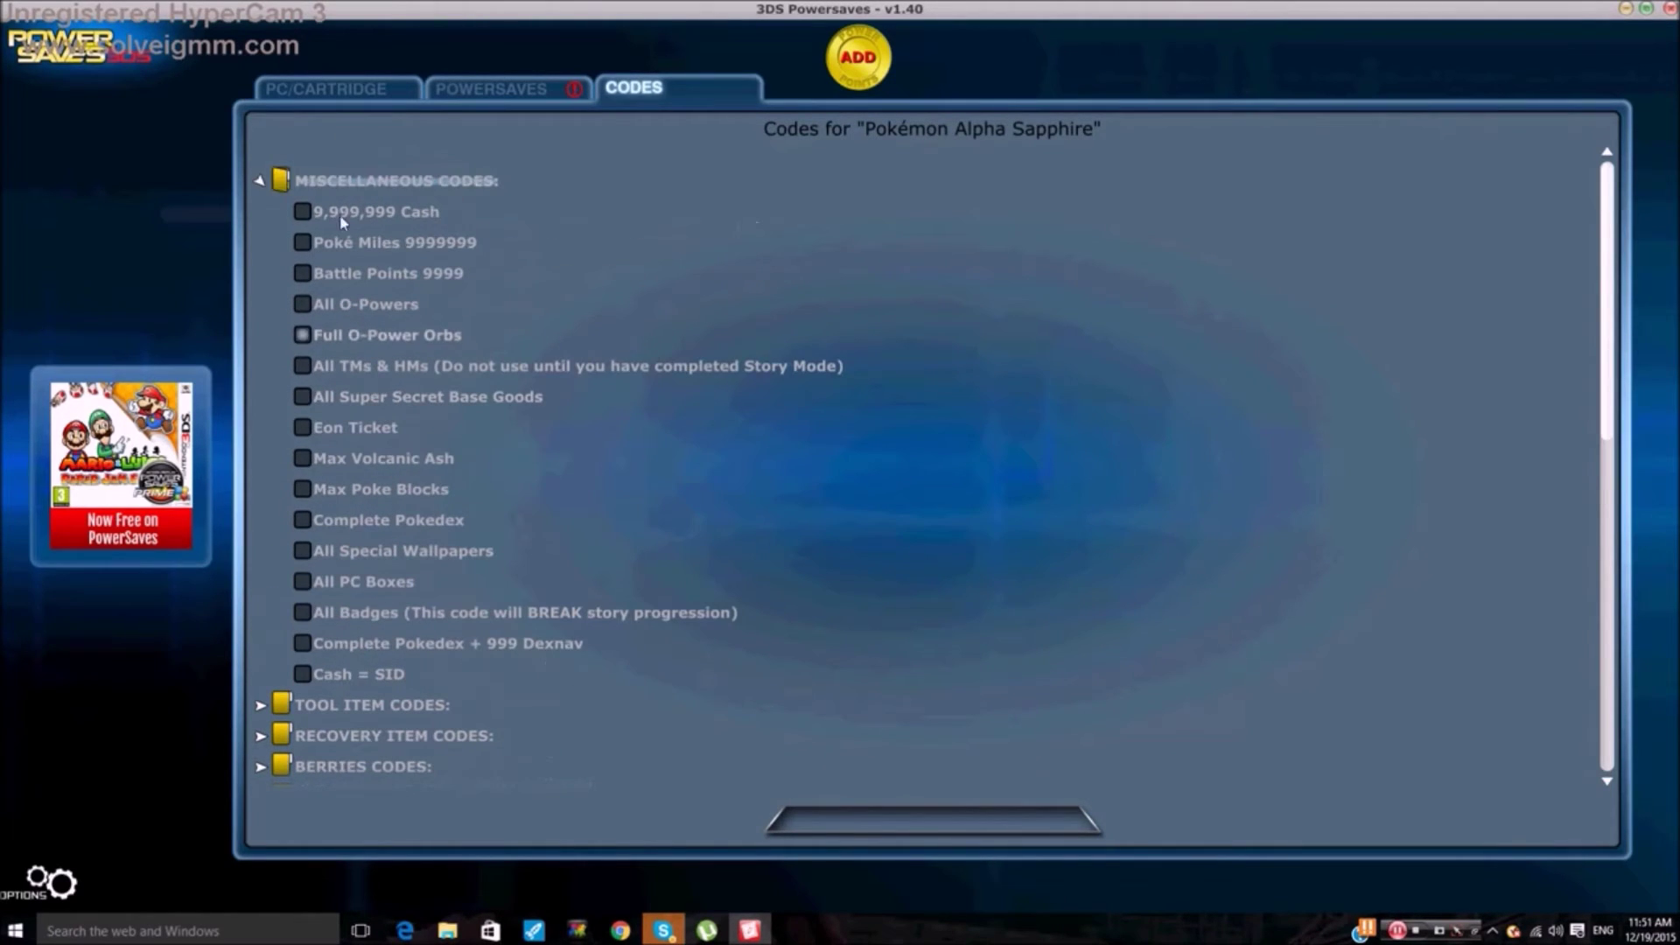
pyautogui.click(302, 211)
pyautogui.click(418, 245)
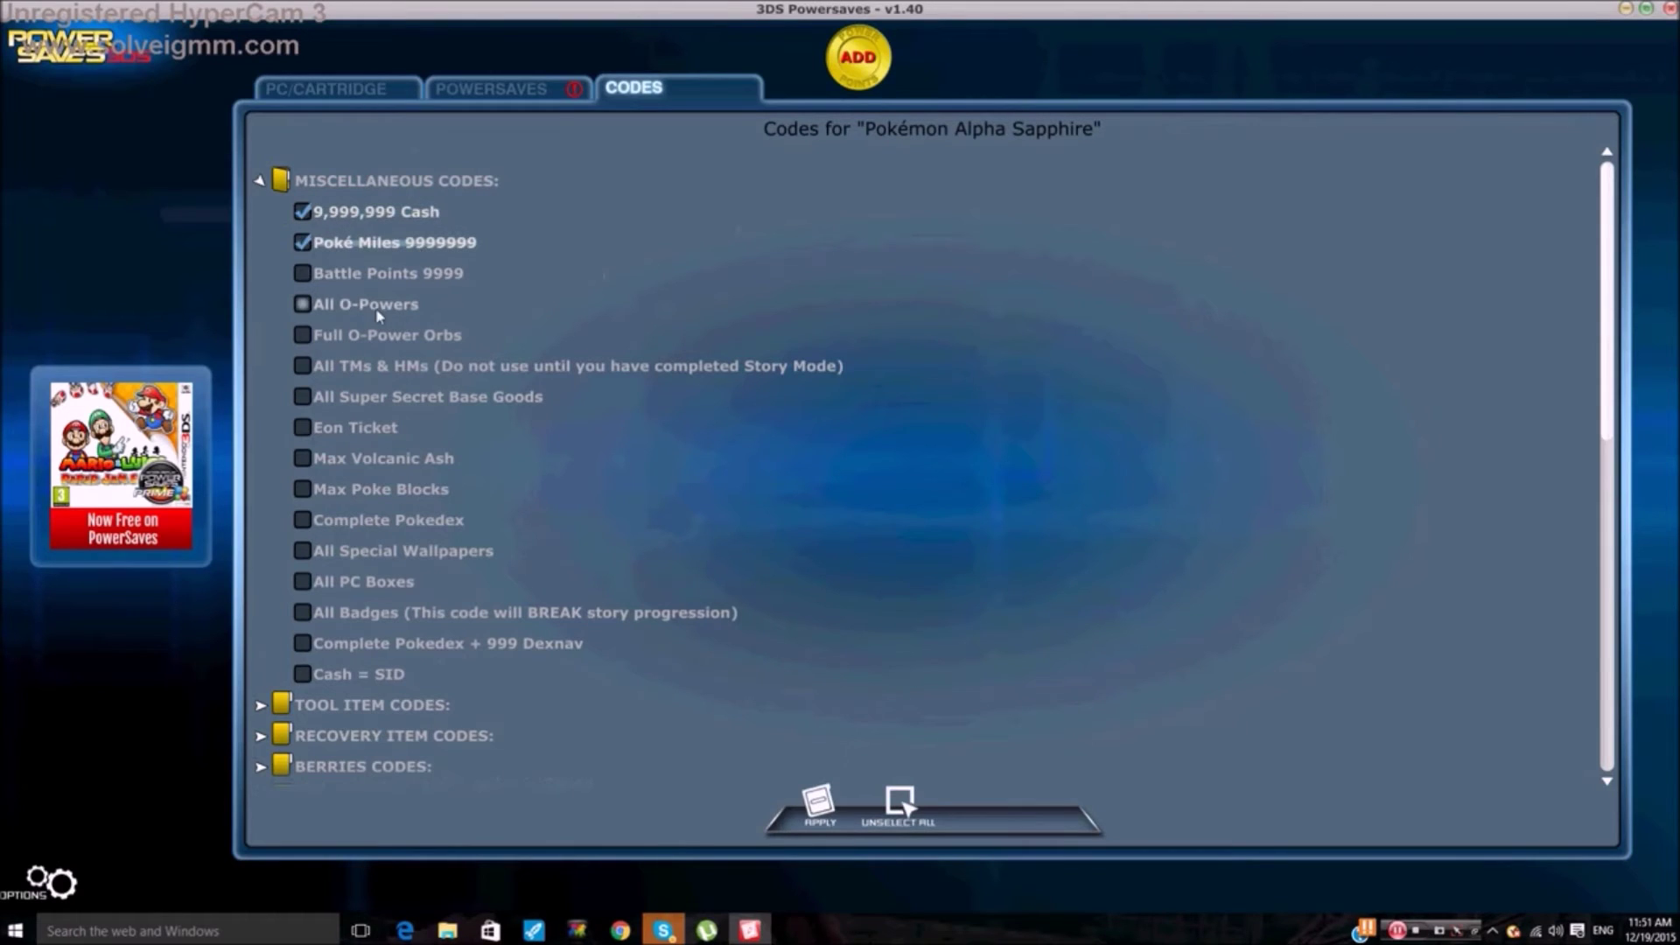
pyautogui.click(383, 272)
pyautogui.click(368, 304)
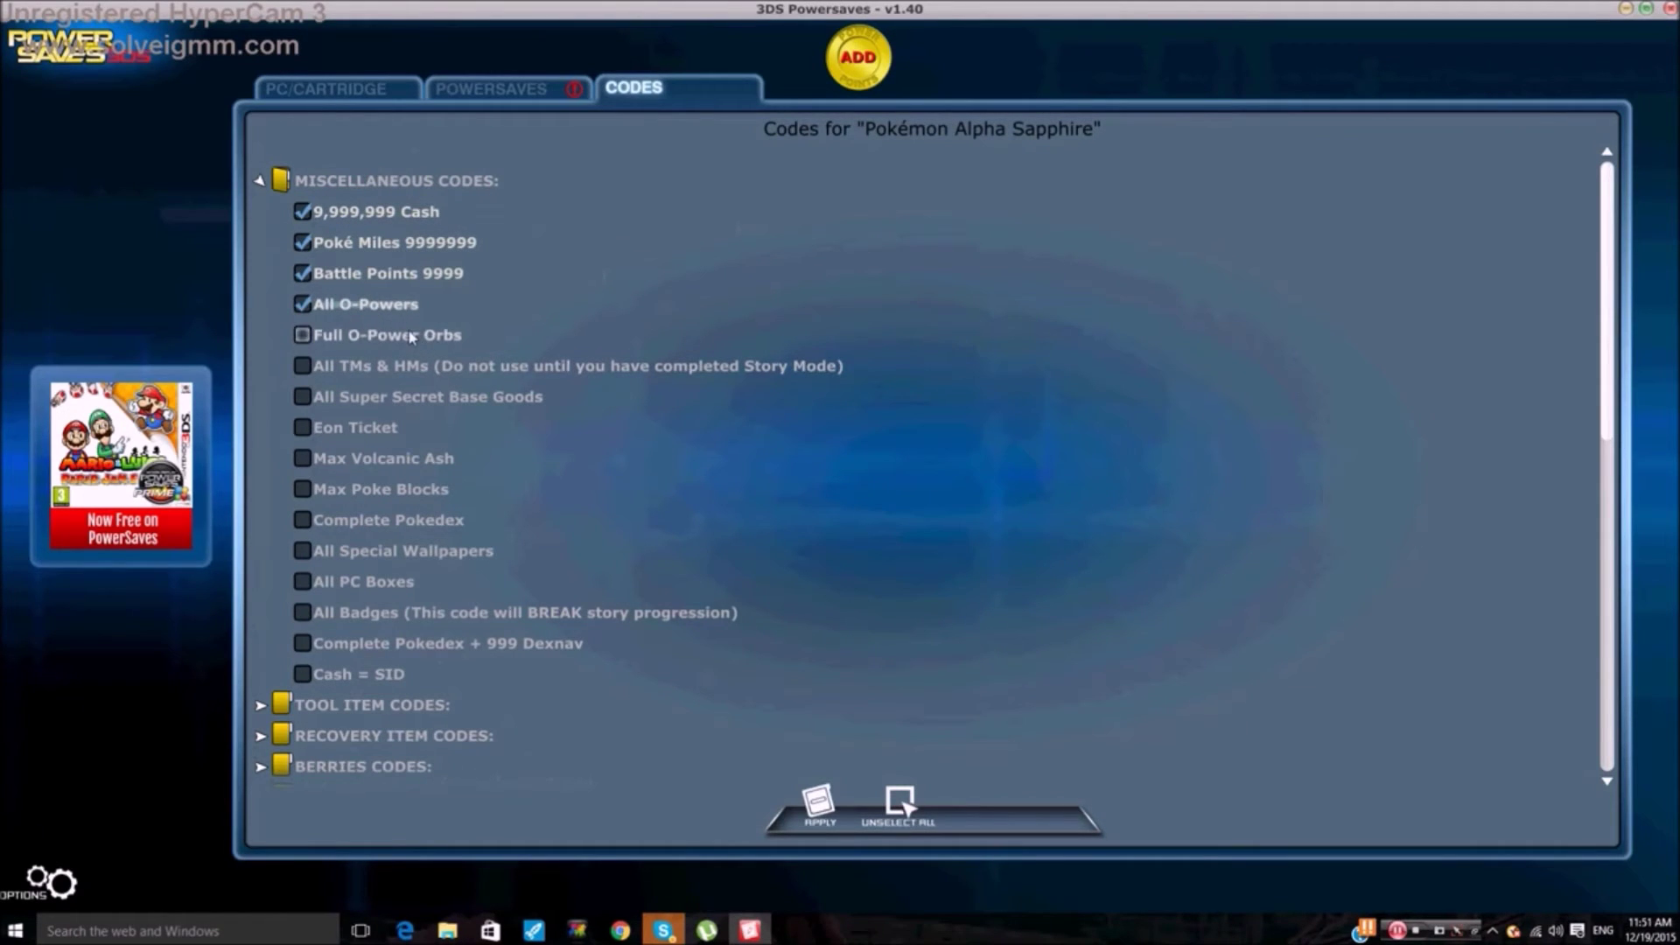
pyautogui.click(385, 335)
pyautogui.click(477, 368)
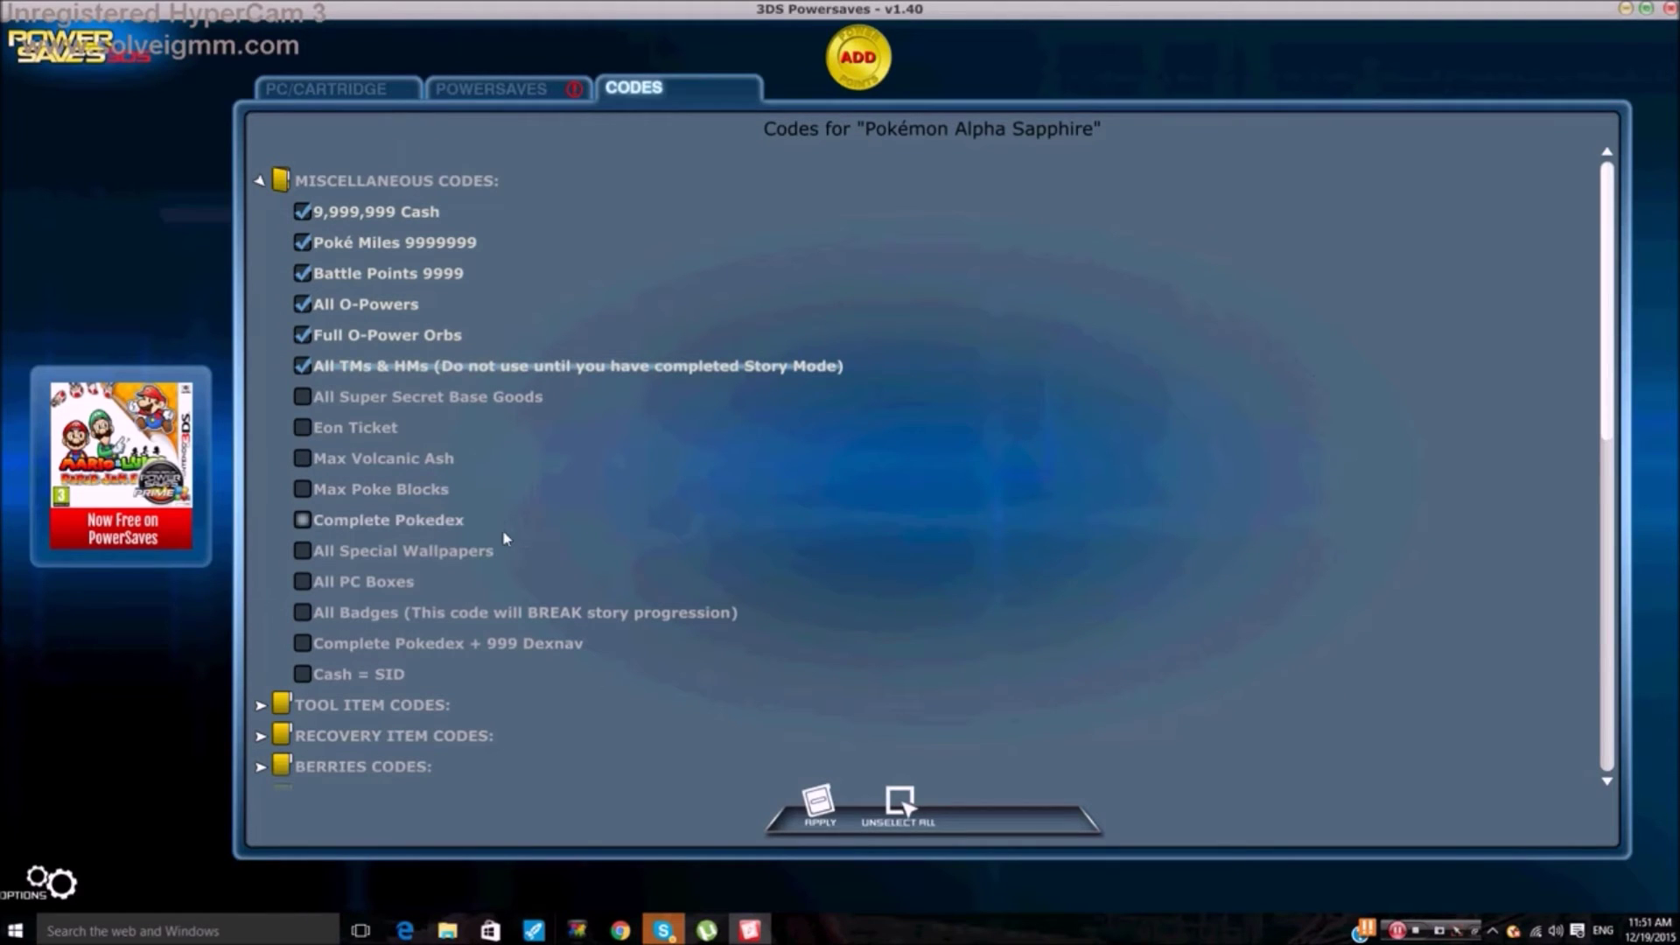
pyautogui.click(427, 554)
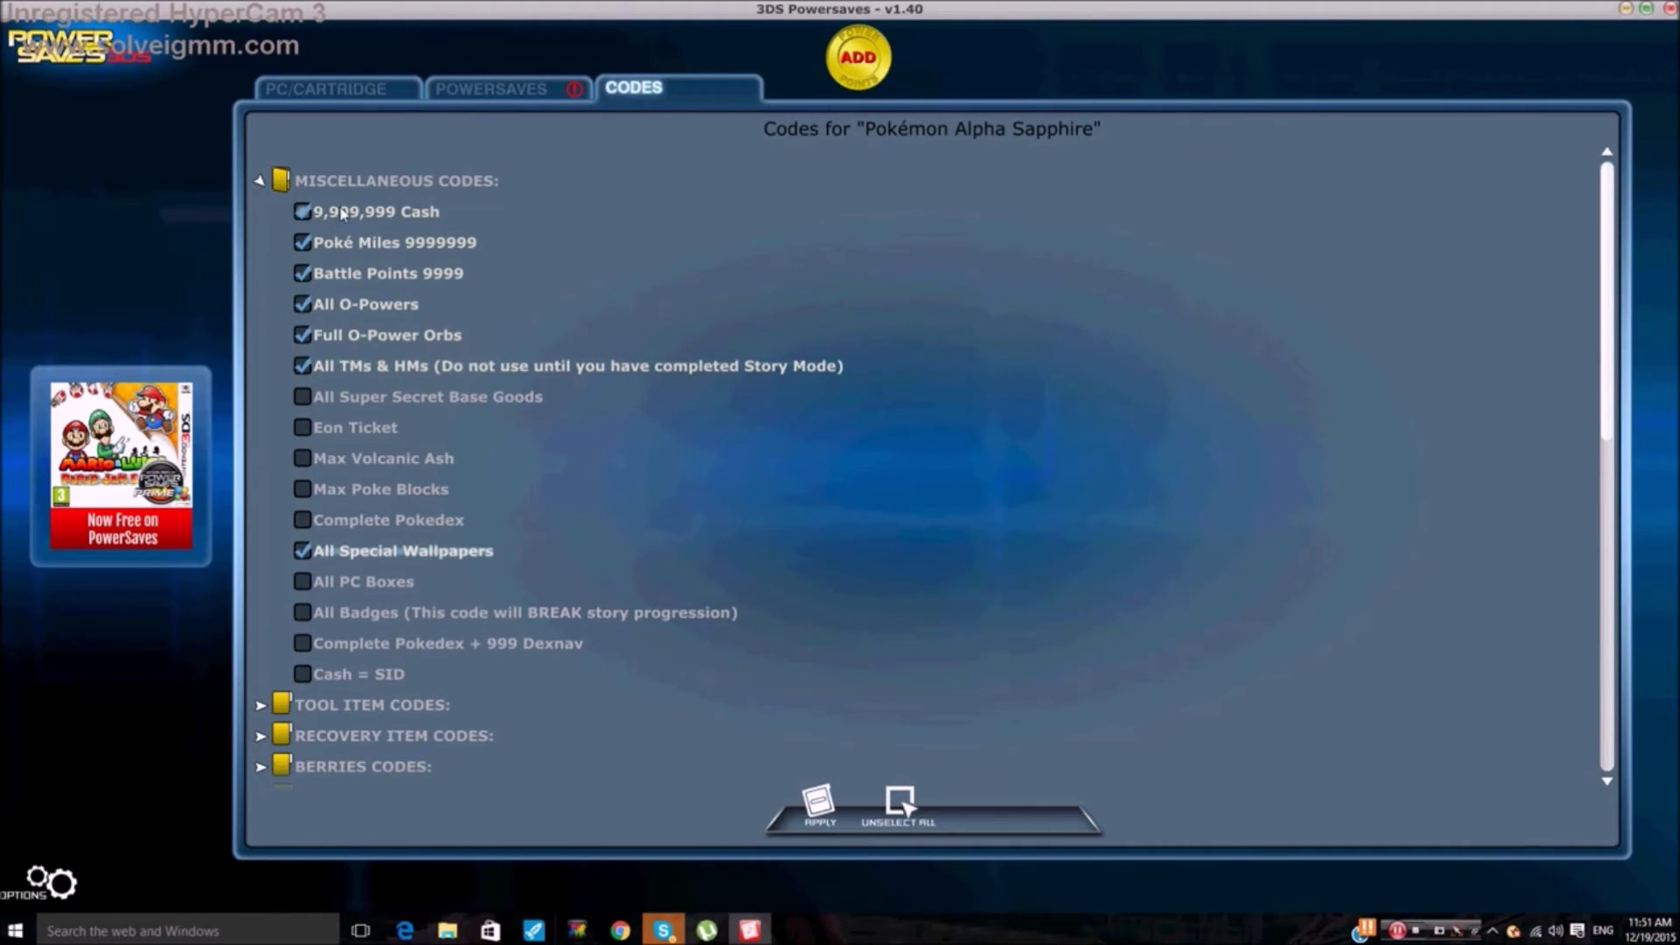
pyautogui.click(367, 180)
# Step: Select the "A Bunch of Tools" code in the tool item category and collapse that category
pyautogui.click(332, 210)
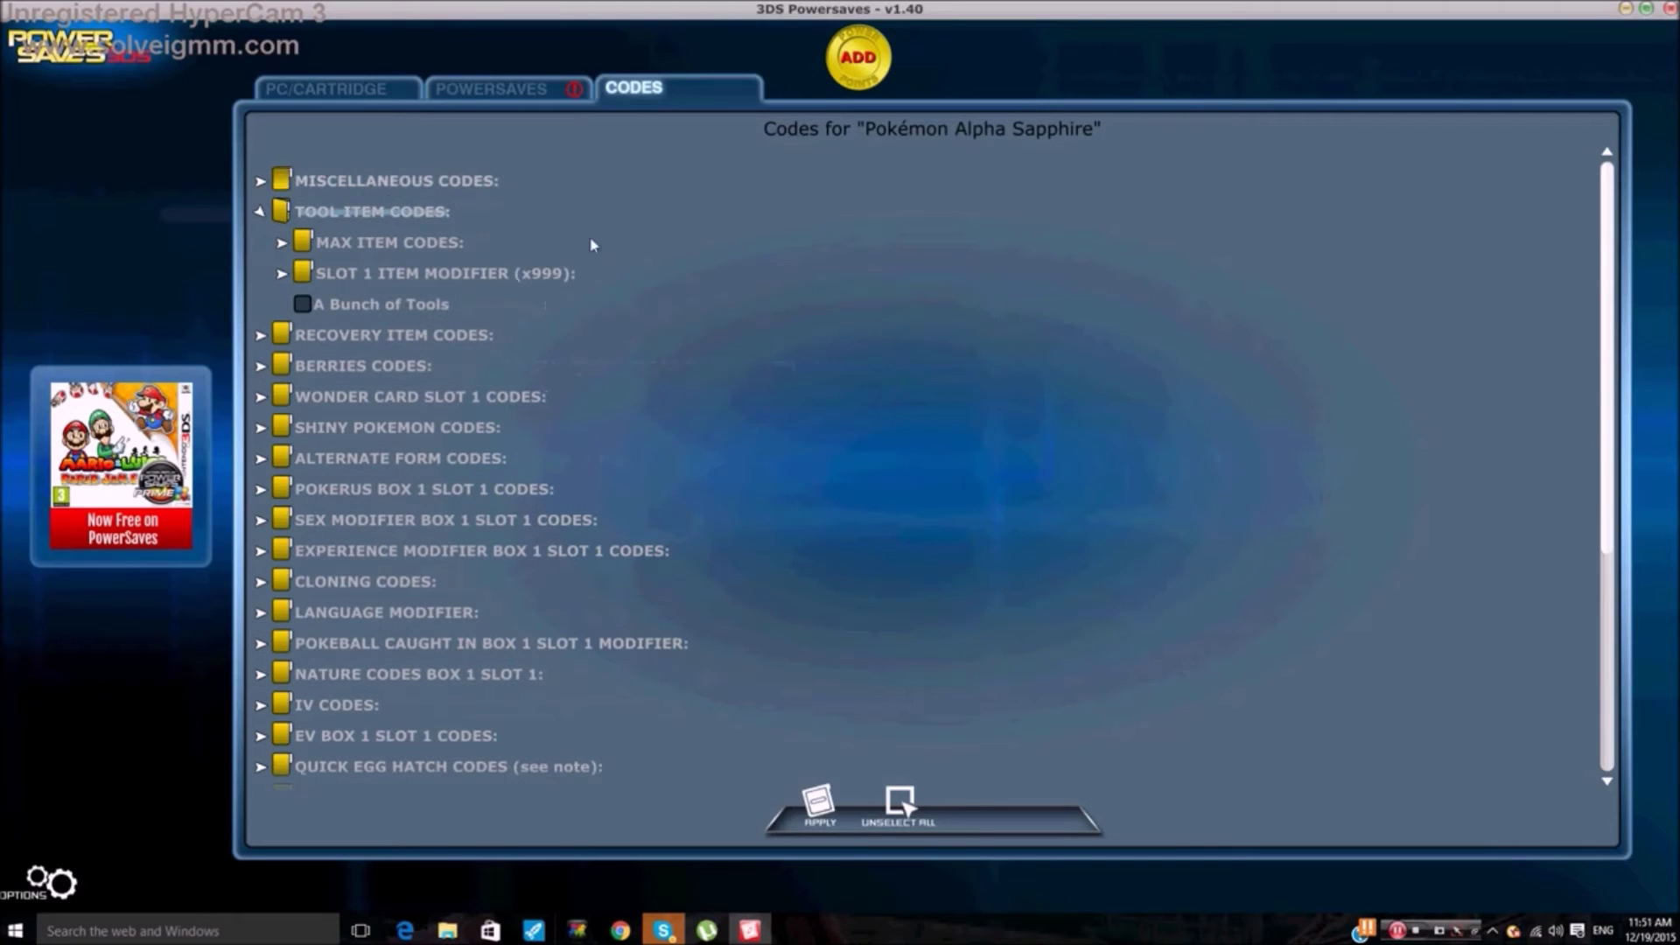
pyautogui.click(385, 303)
pyautogui.click(329, 217)
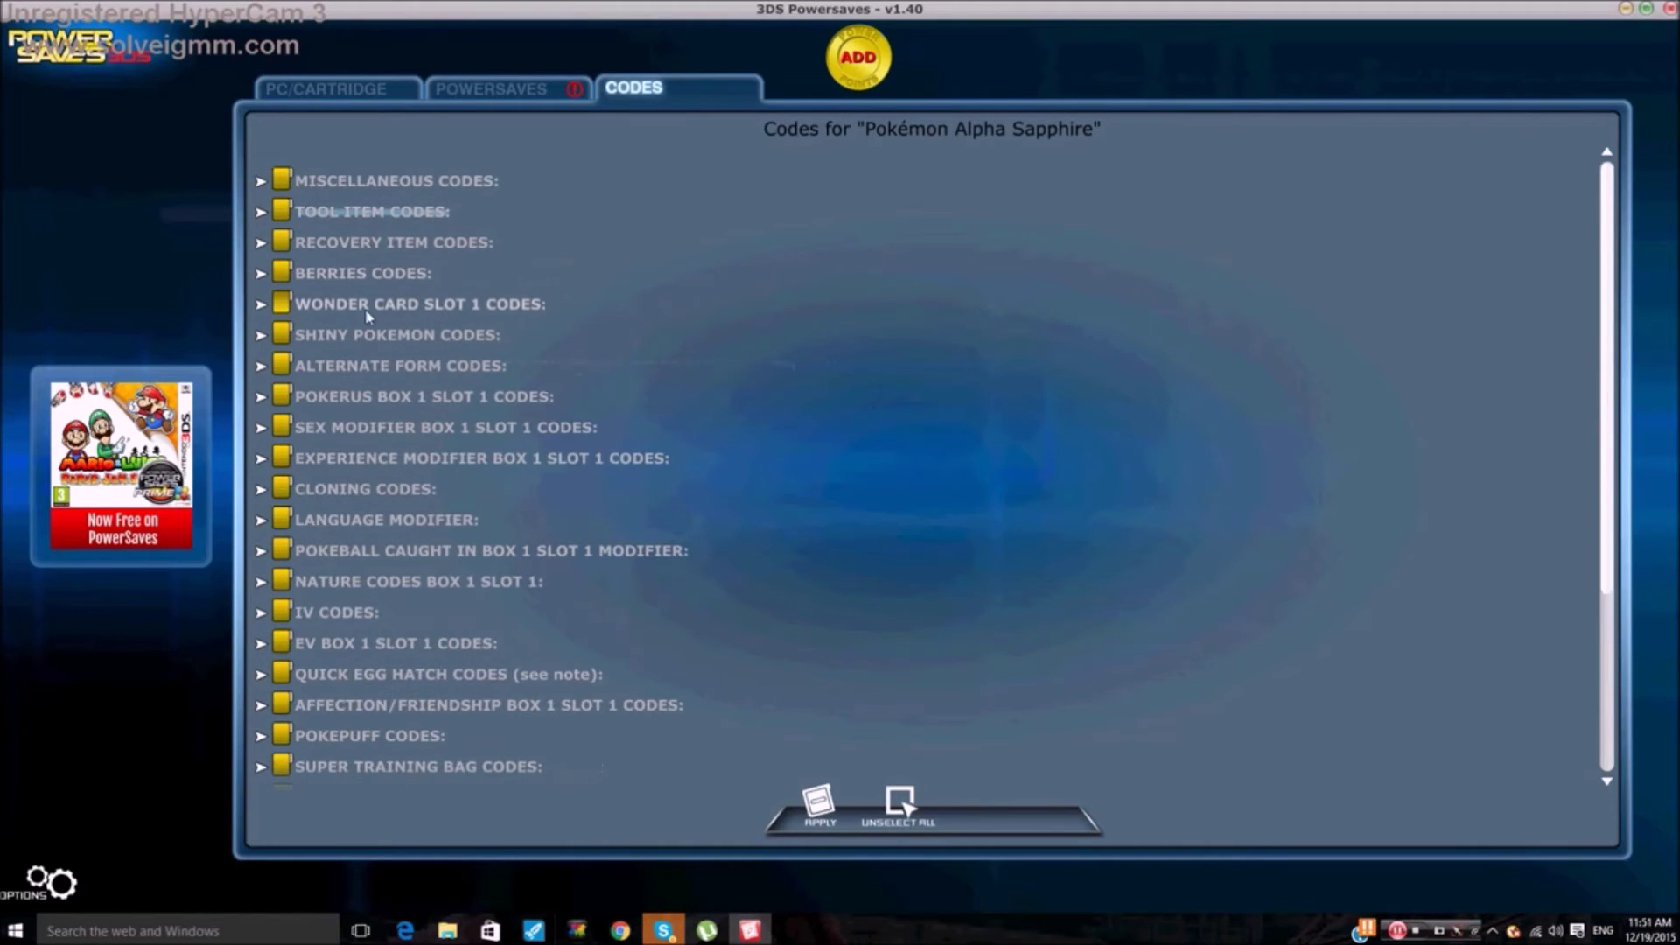
# Step: Select the "Mighty Hoopa" code among the ORAS wonder cards in the Wonder Card Slot 1 category
pyautogui.click(359, 304)
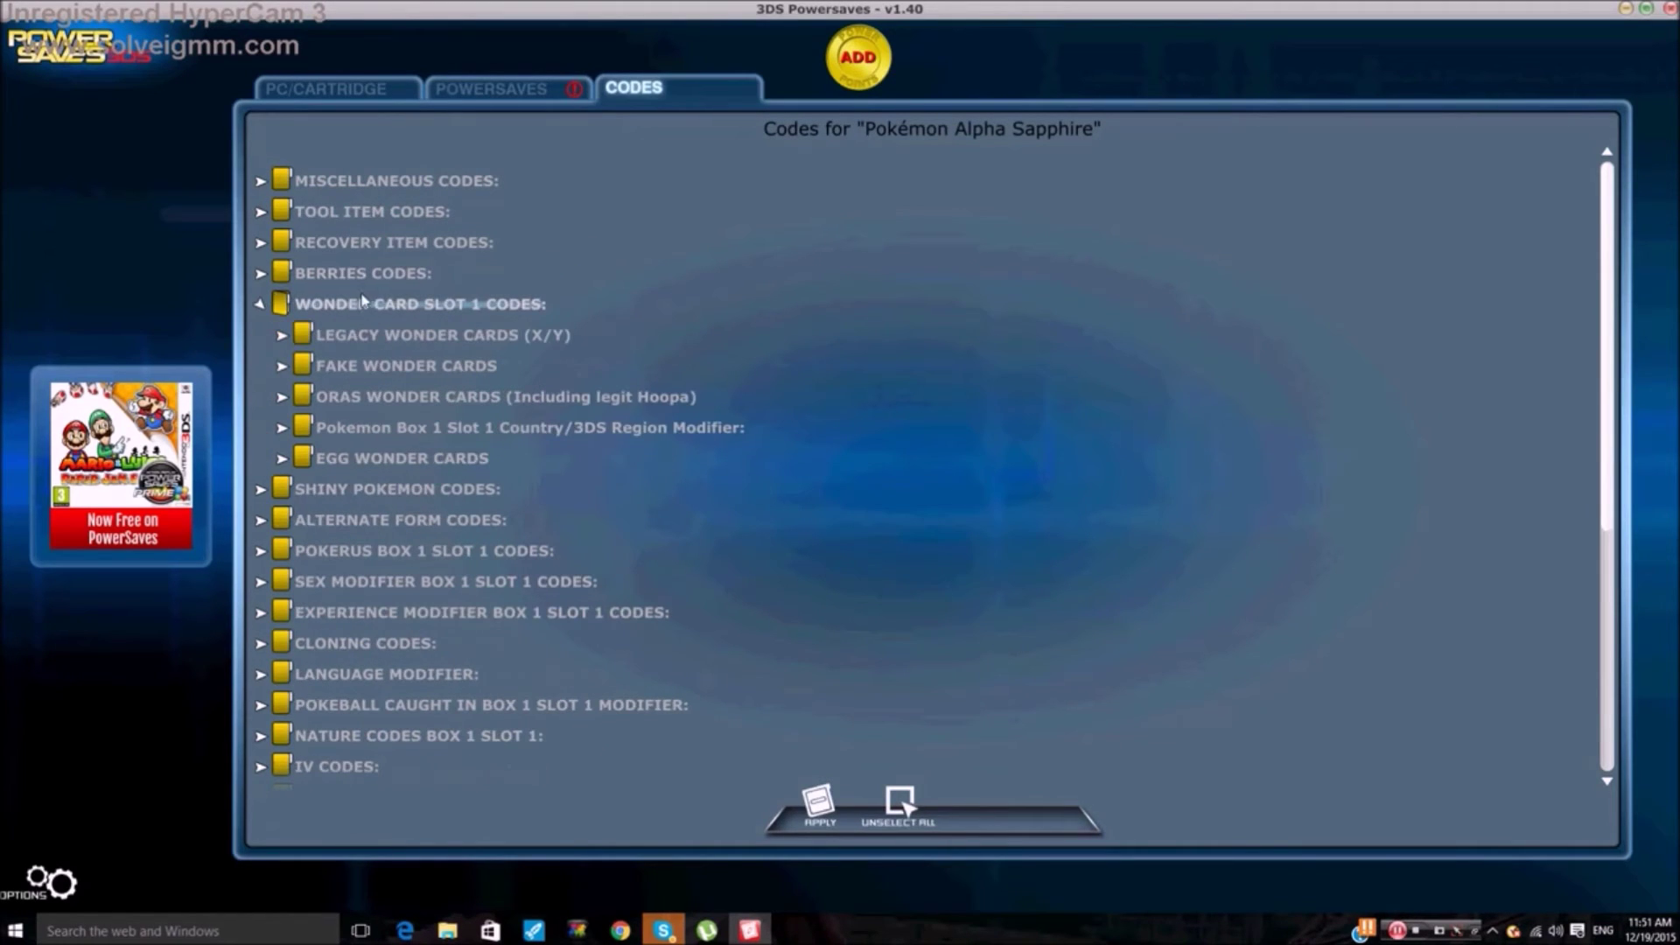
pyautogui.click(392, 437)
pyautogui.click(393, 430)
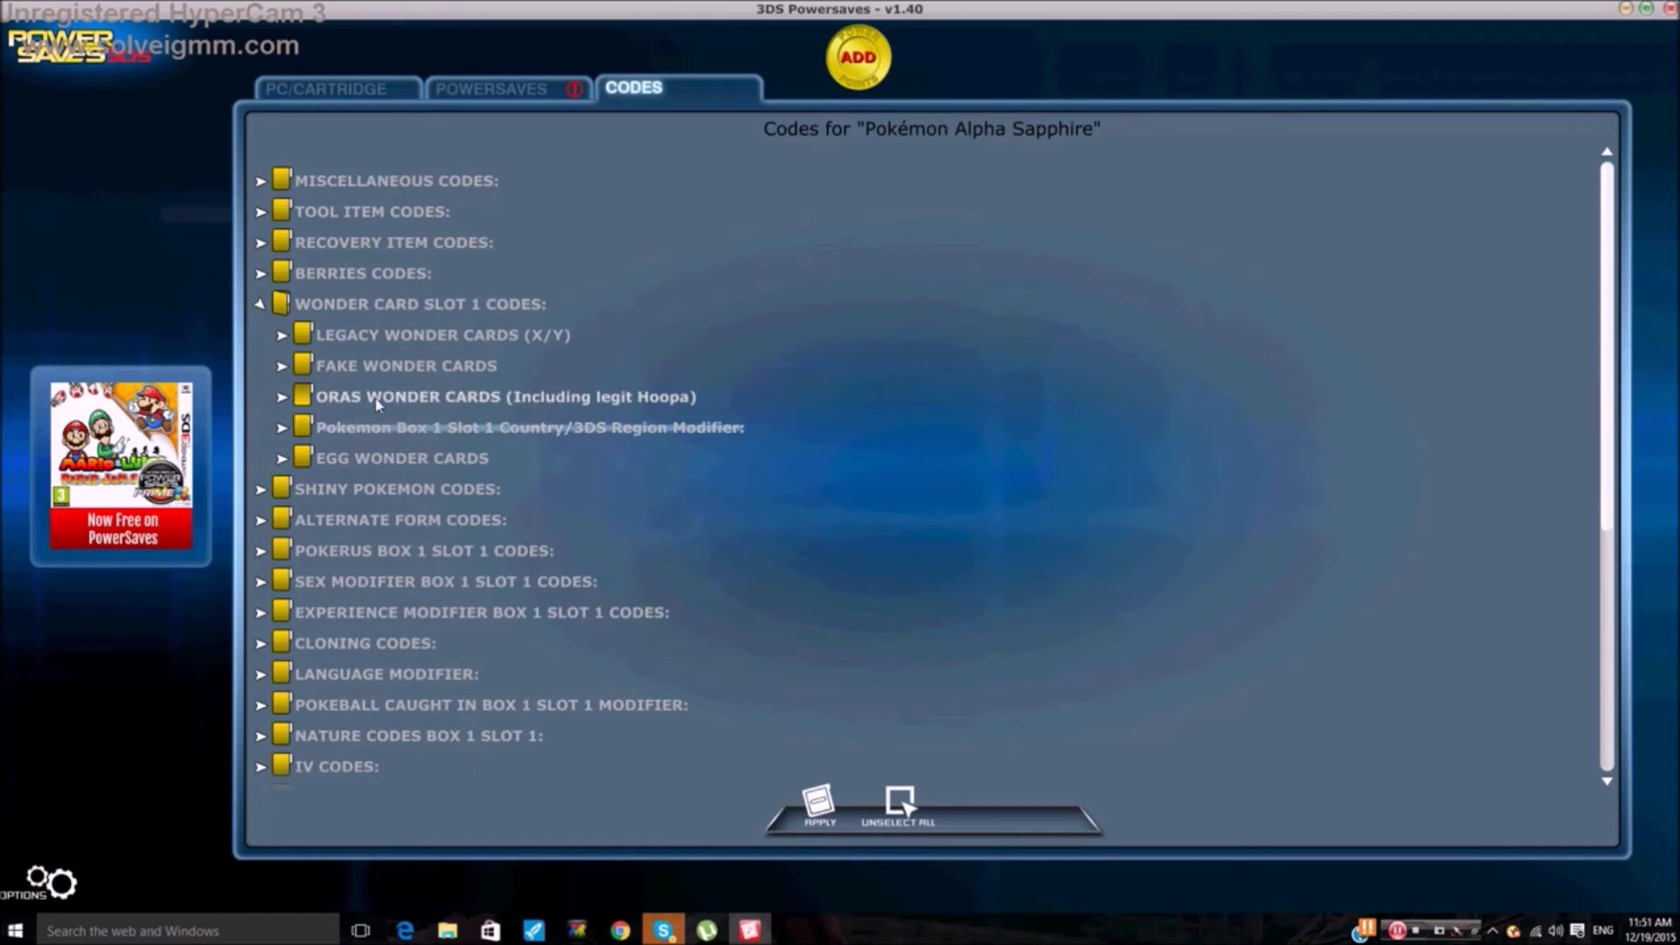
pyautogui.click(378, 398)
pyautogui.scroll(-3, 410, 473)
pyautogui.scroll(-11, 409, 488)
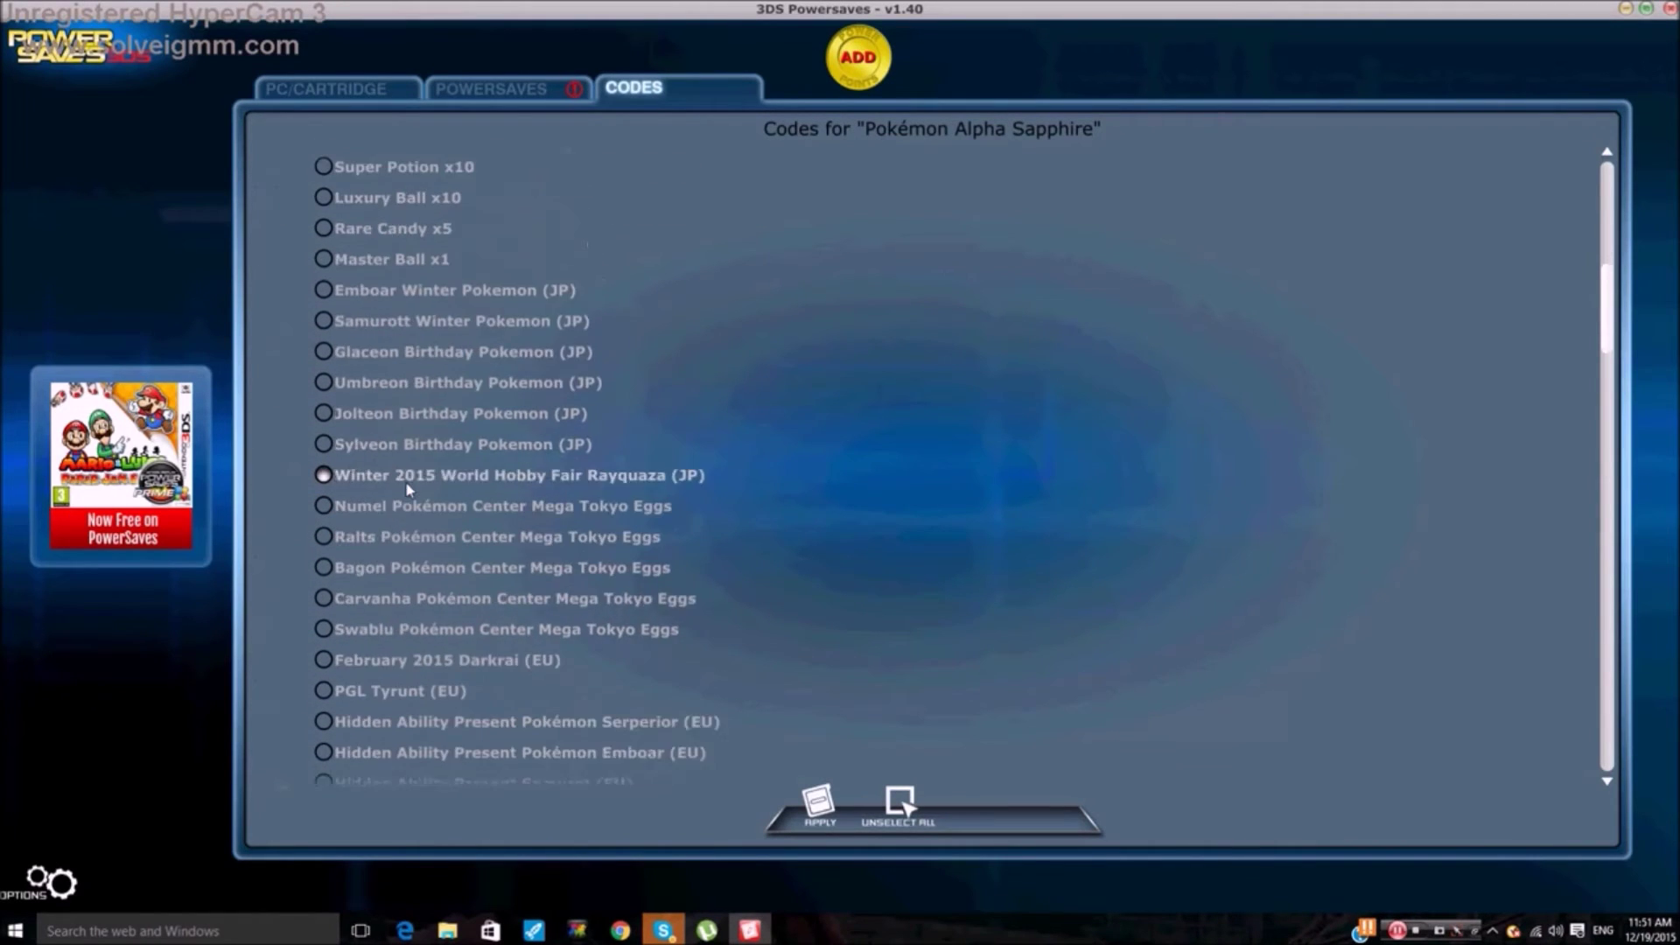
pyautogui.scroll(-7, 408, 490)
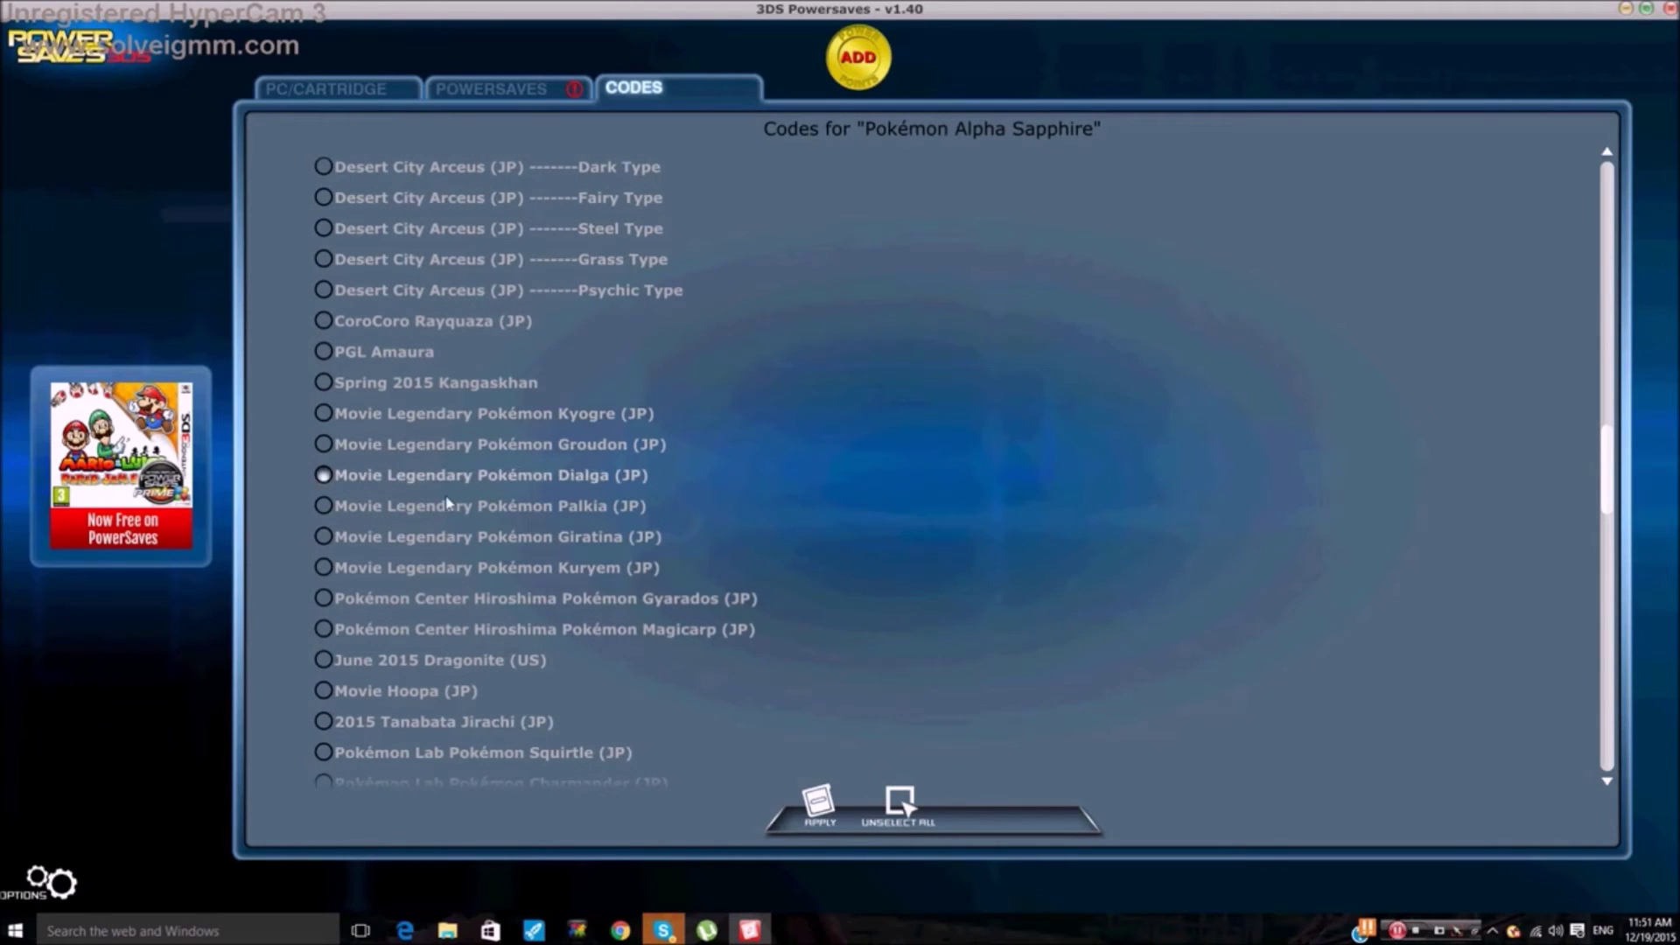
pyautogui.scroll(-4, 581, 580)
pyautogui.scroll(-6, 583, 589)
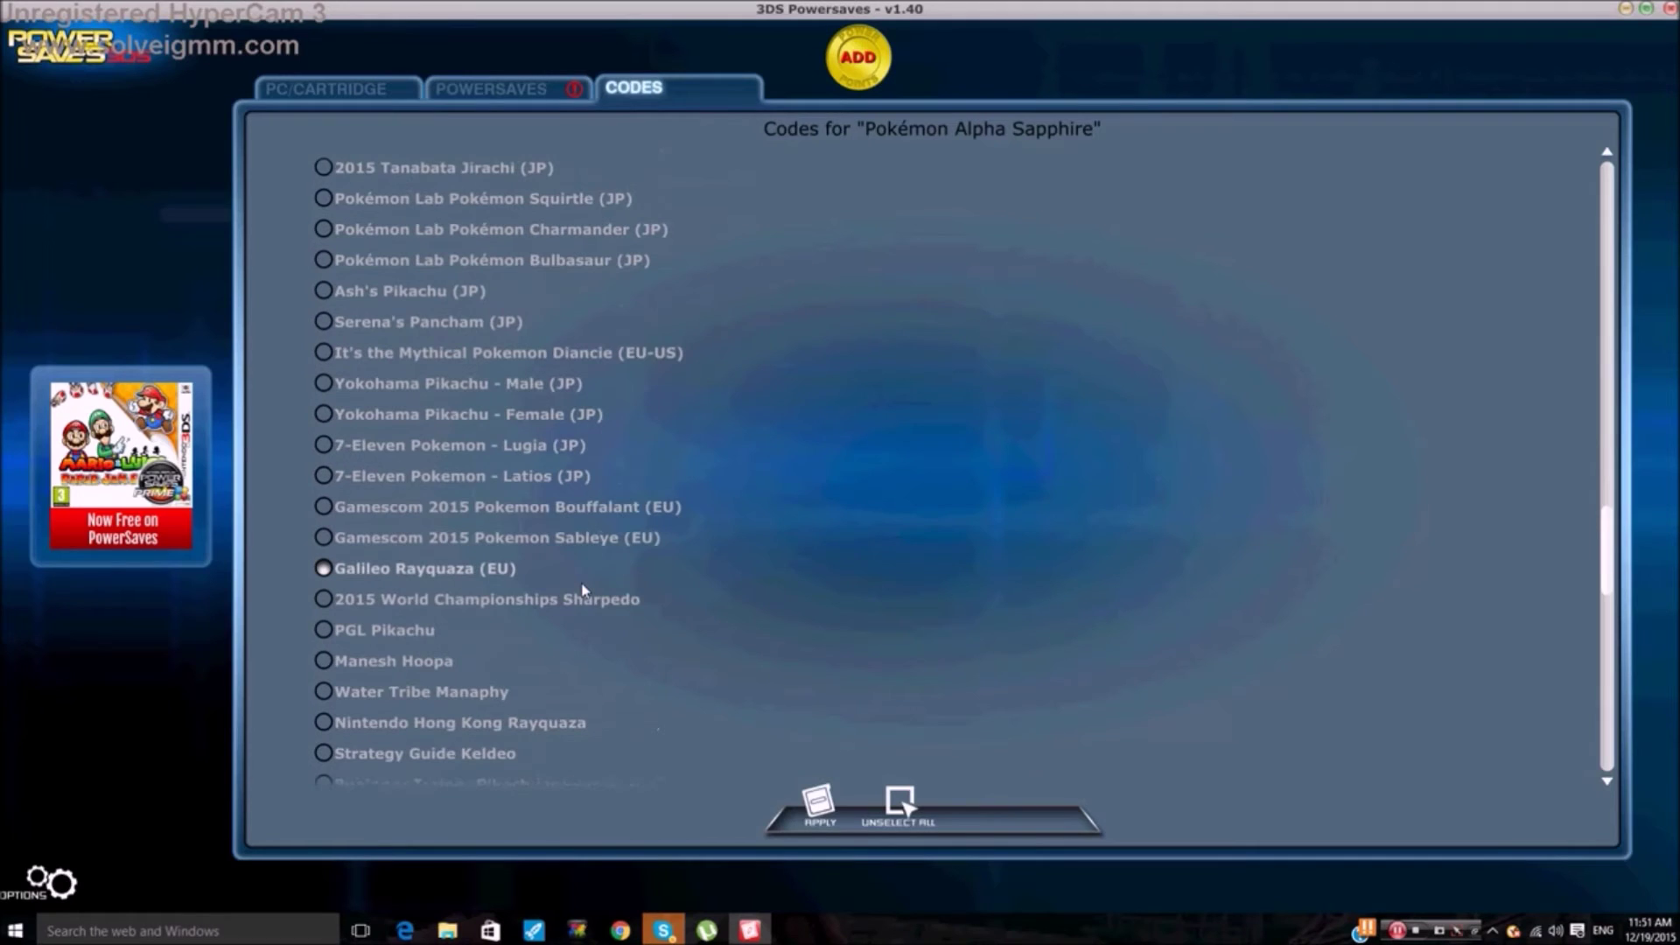
pyautogui.scroll(-2, 584, 590)
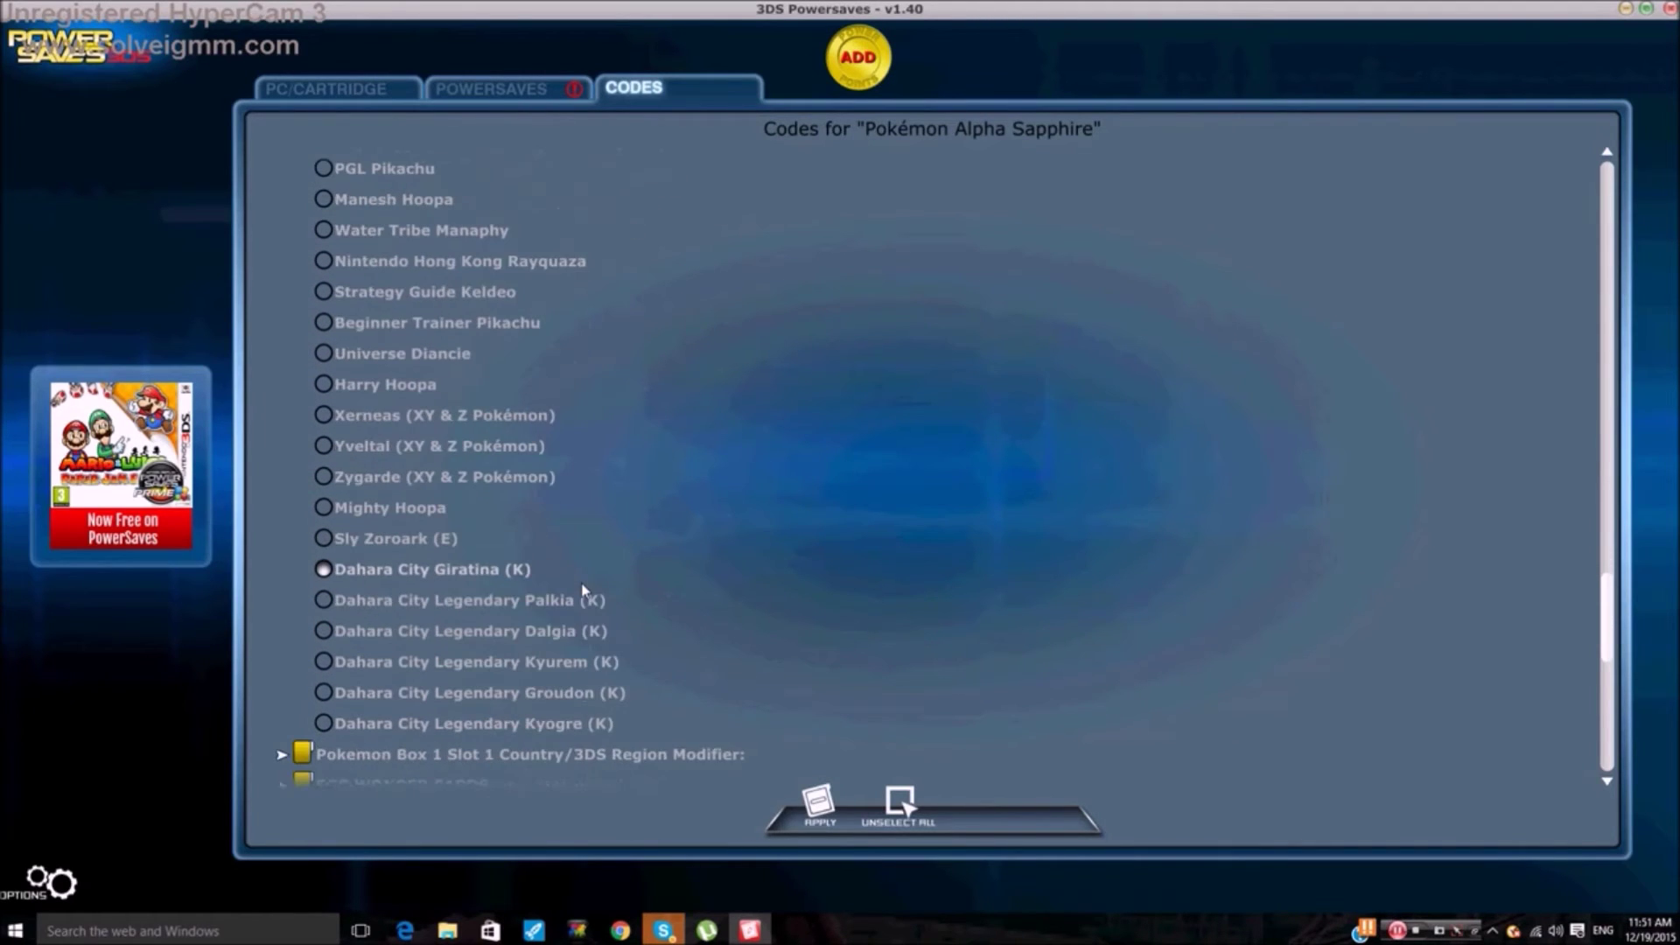
pyautogui.scroll(-1, 581, 590)
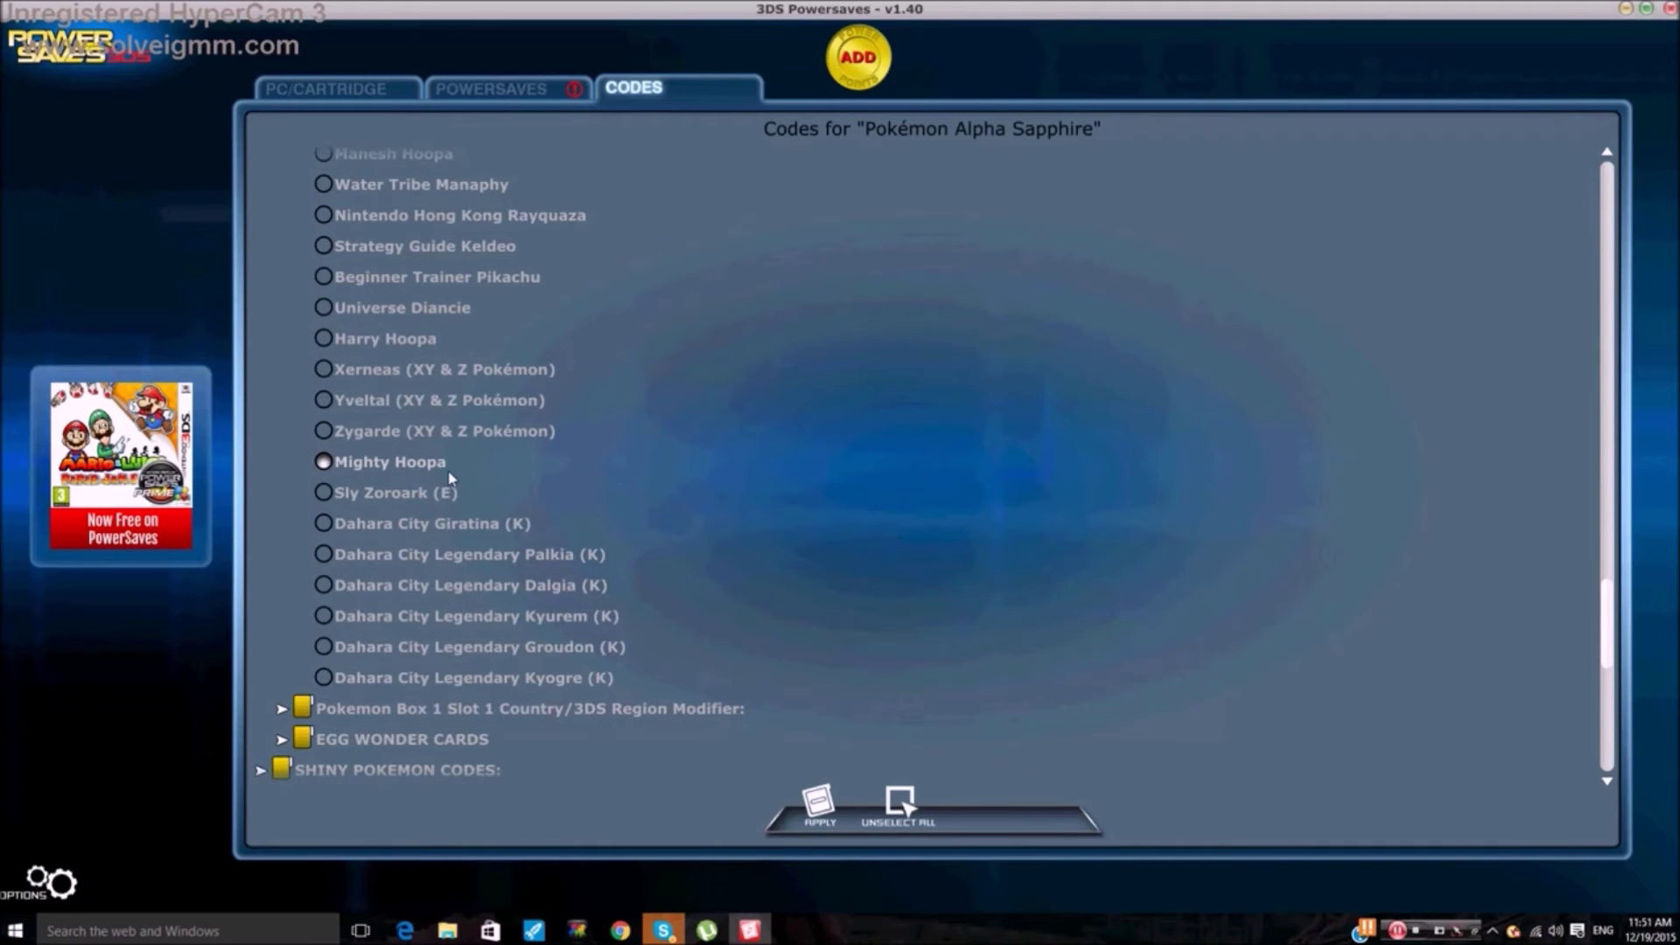
pyautogui.click(390, 462)
# Step: Look through the remaining code categories, expand the language modifier options, and check the wonder card selection again
pyautogui.scroll(4, 429, 499)
pyautogui.scroll(-2, 455, 525)
pyautogui.scroll(-12, 458, 530)
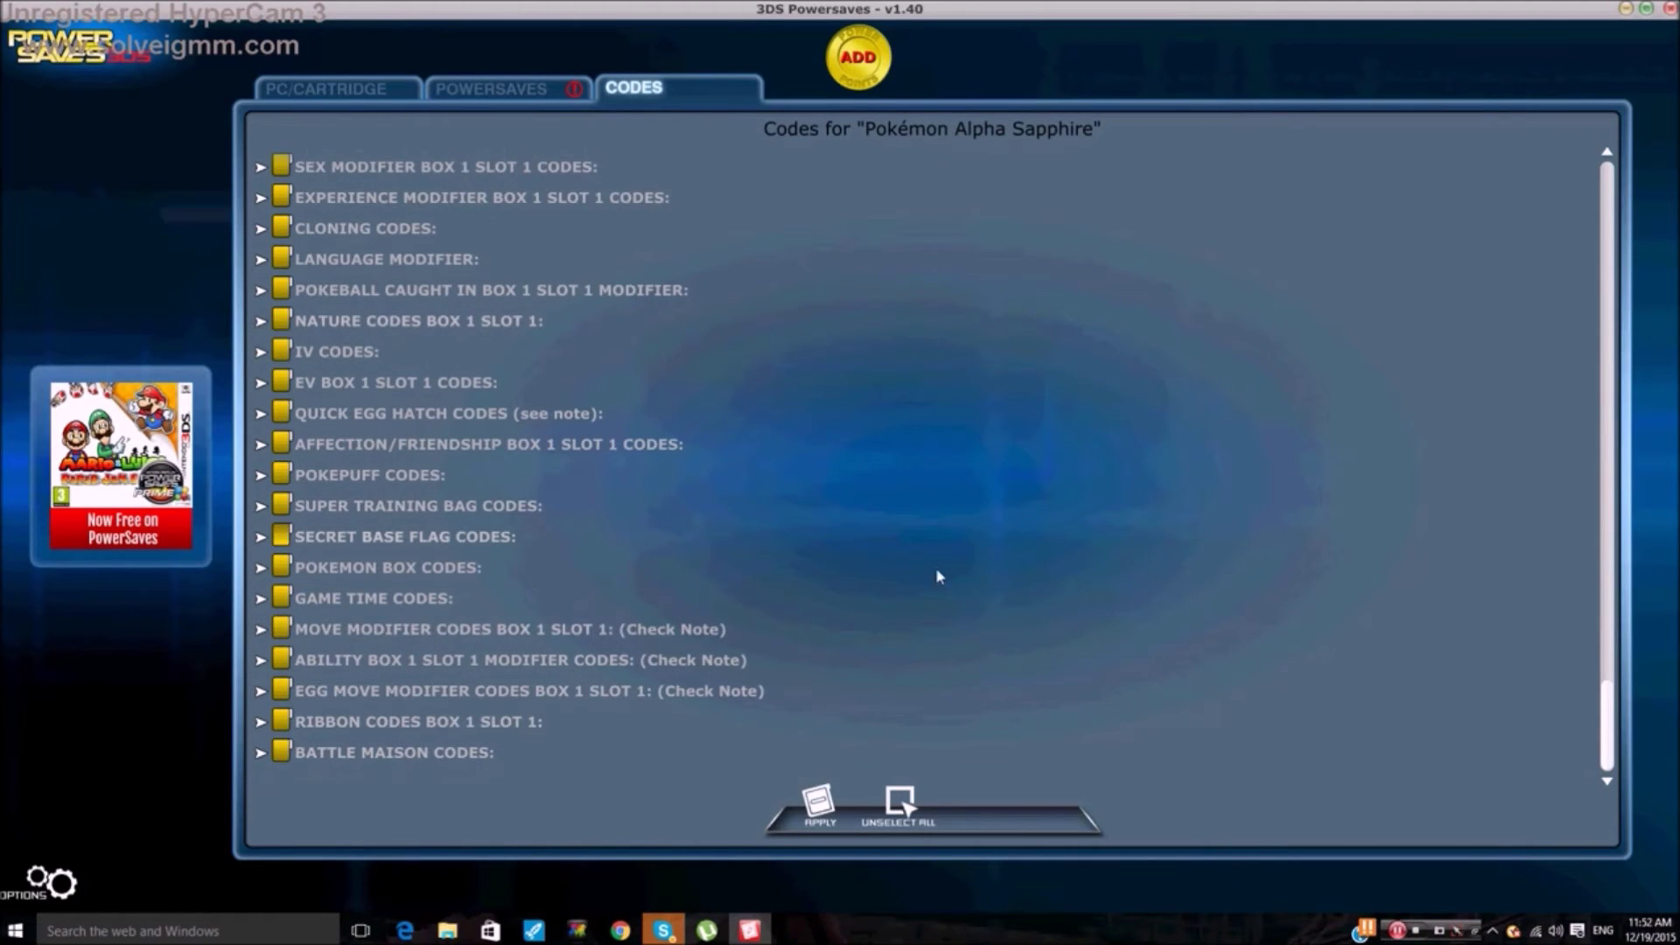
pyautogui.moveTo(558, 703)
pyautogui.click(463, 259)
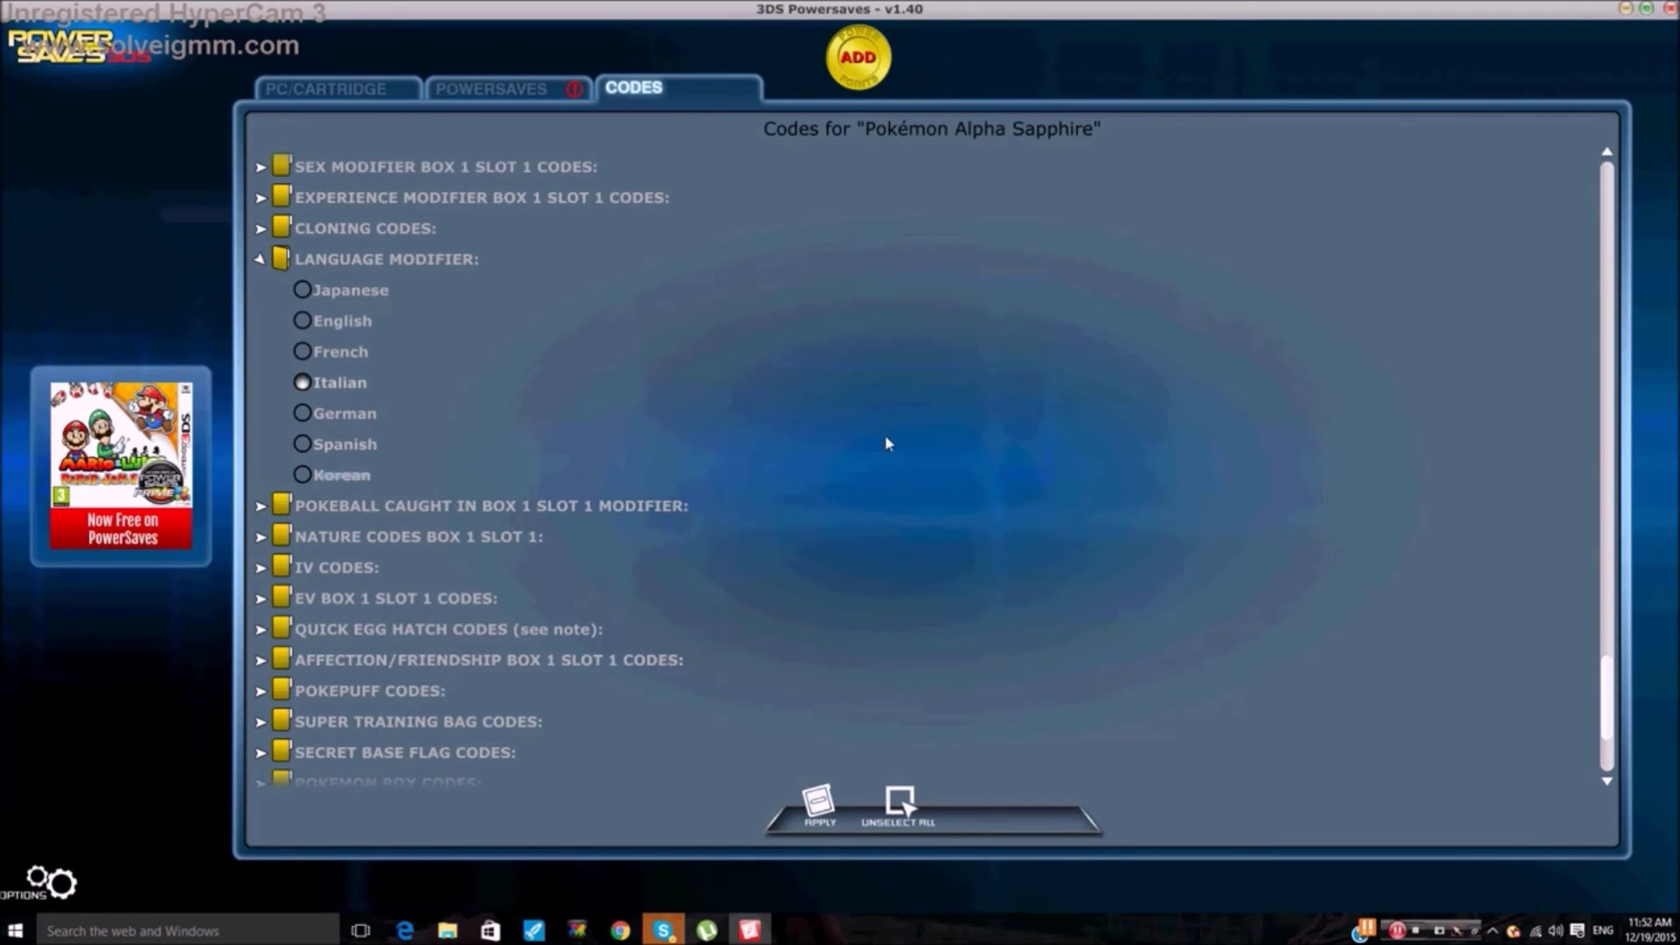
pyautogui.click(385, 350)
pyautogui.scroll(2, 483, 534)
pyautogui.scroll(3, 484, 534)
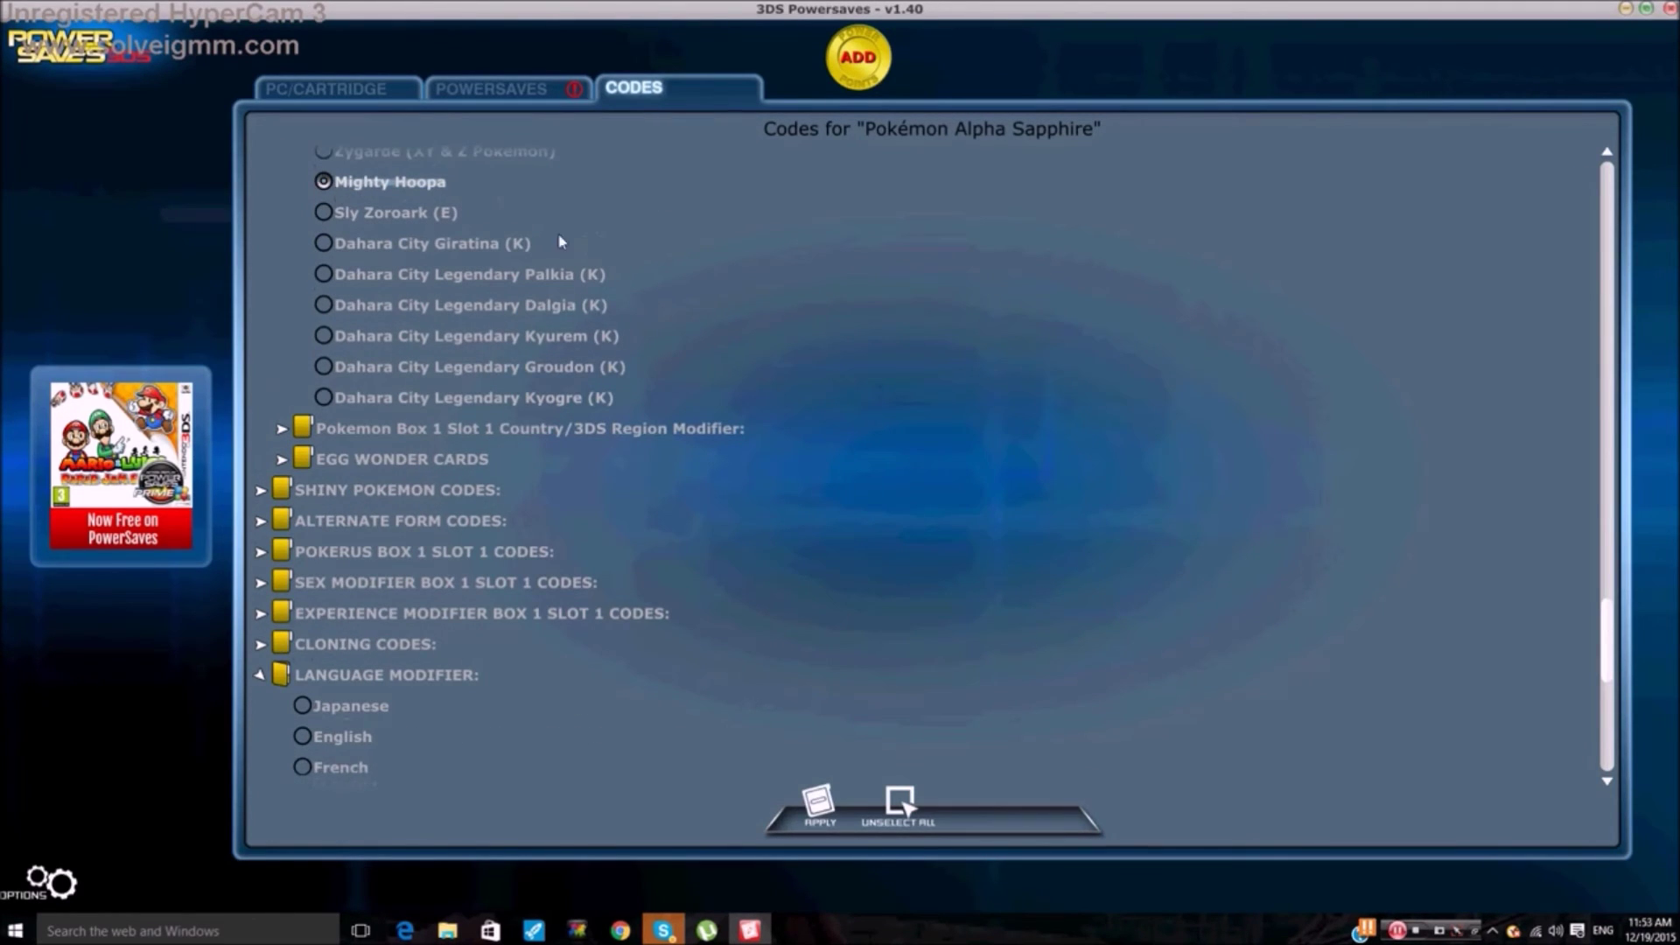
pyautogui.scroll(-2, 575, 613)
# Step: Unselect all codes, try to apply the selection, and close the Powersaves program
pyautogui.click(899, 812)
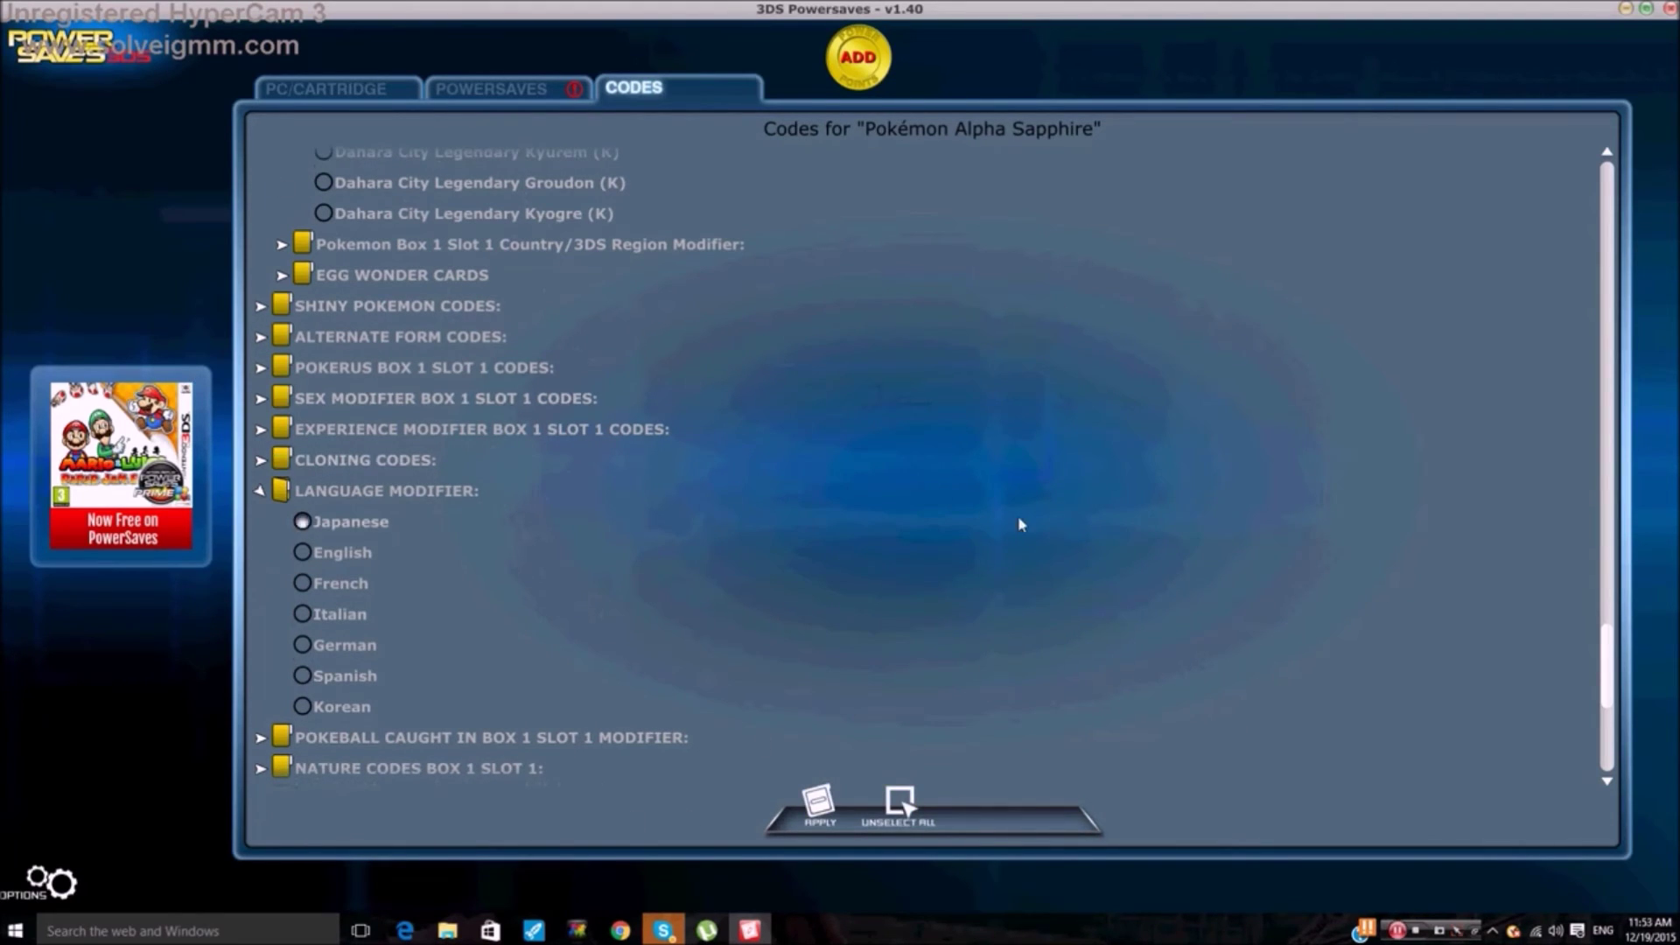
pyautogui.click(817, 814)
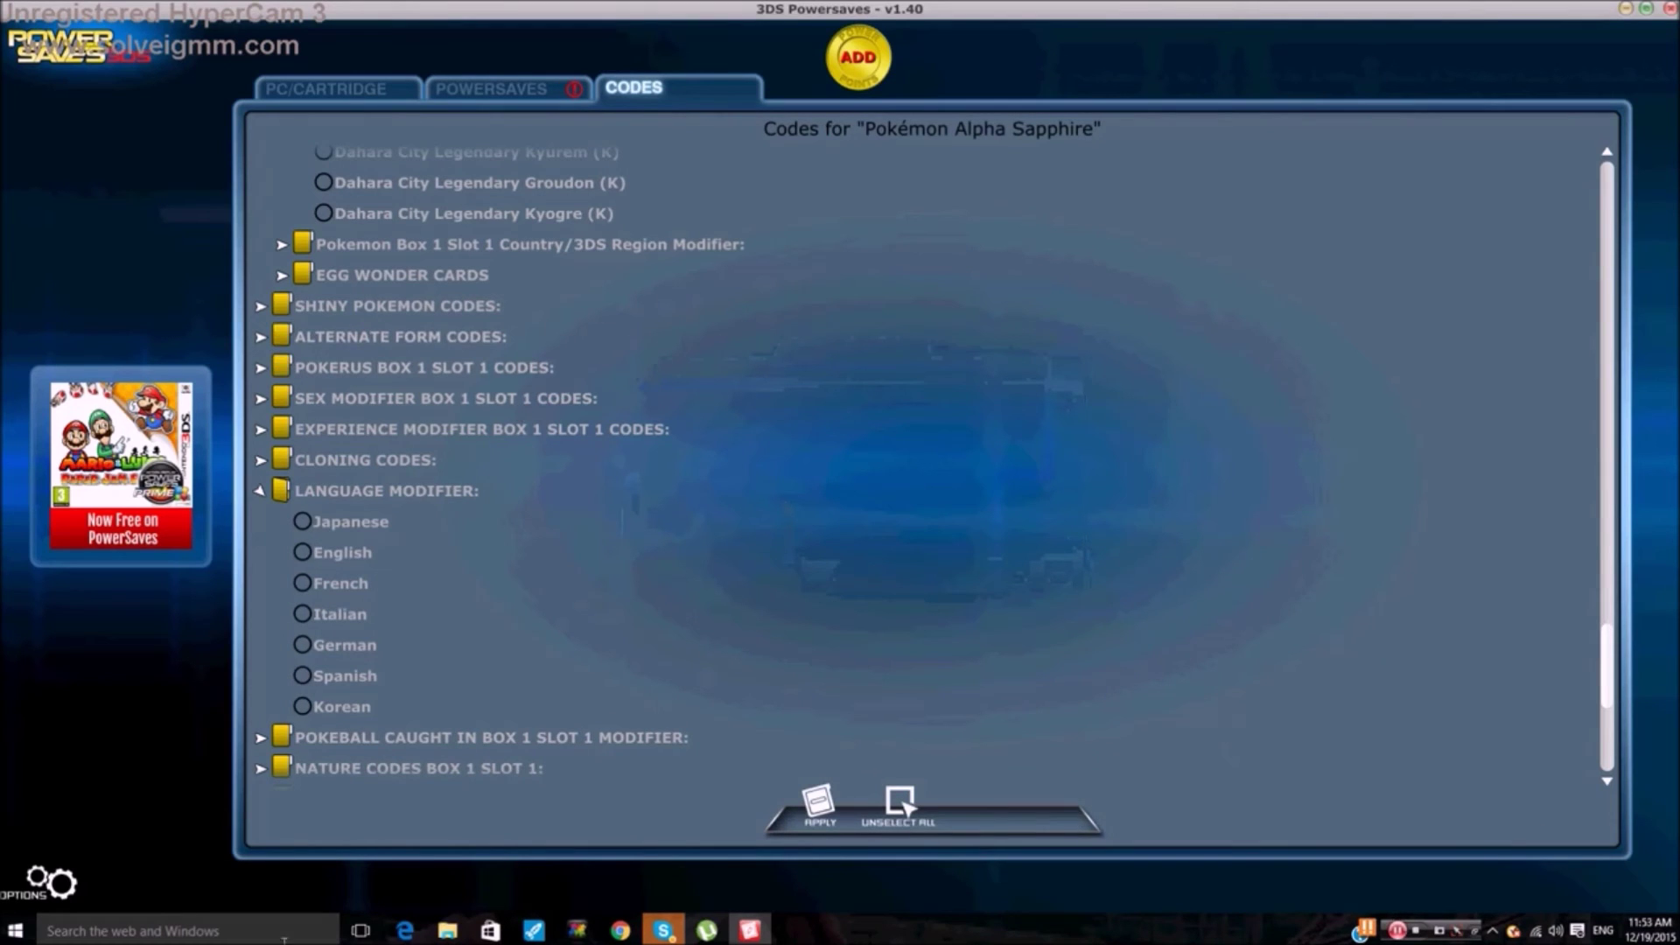
pyautogui.click(1670, 11)
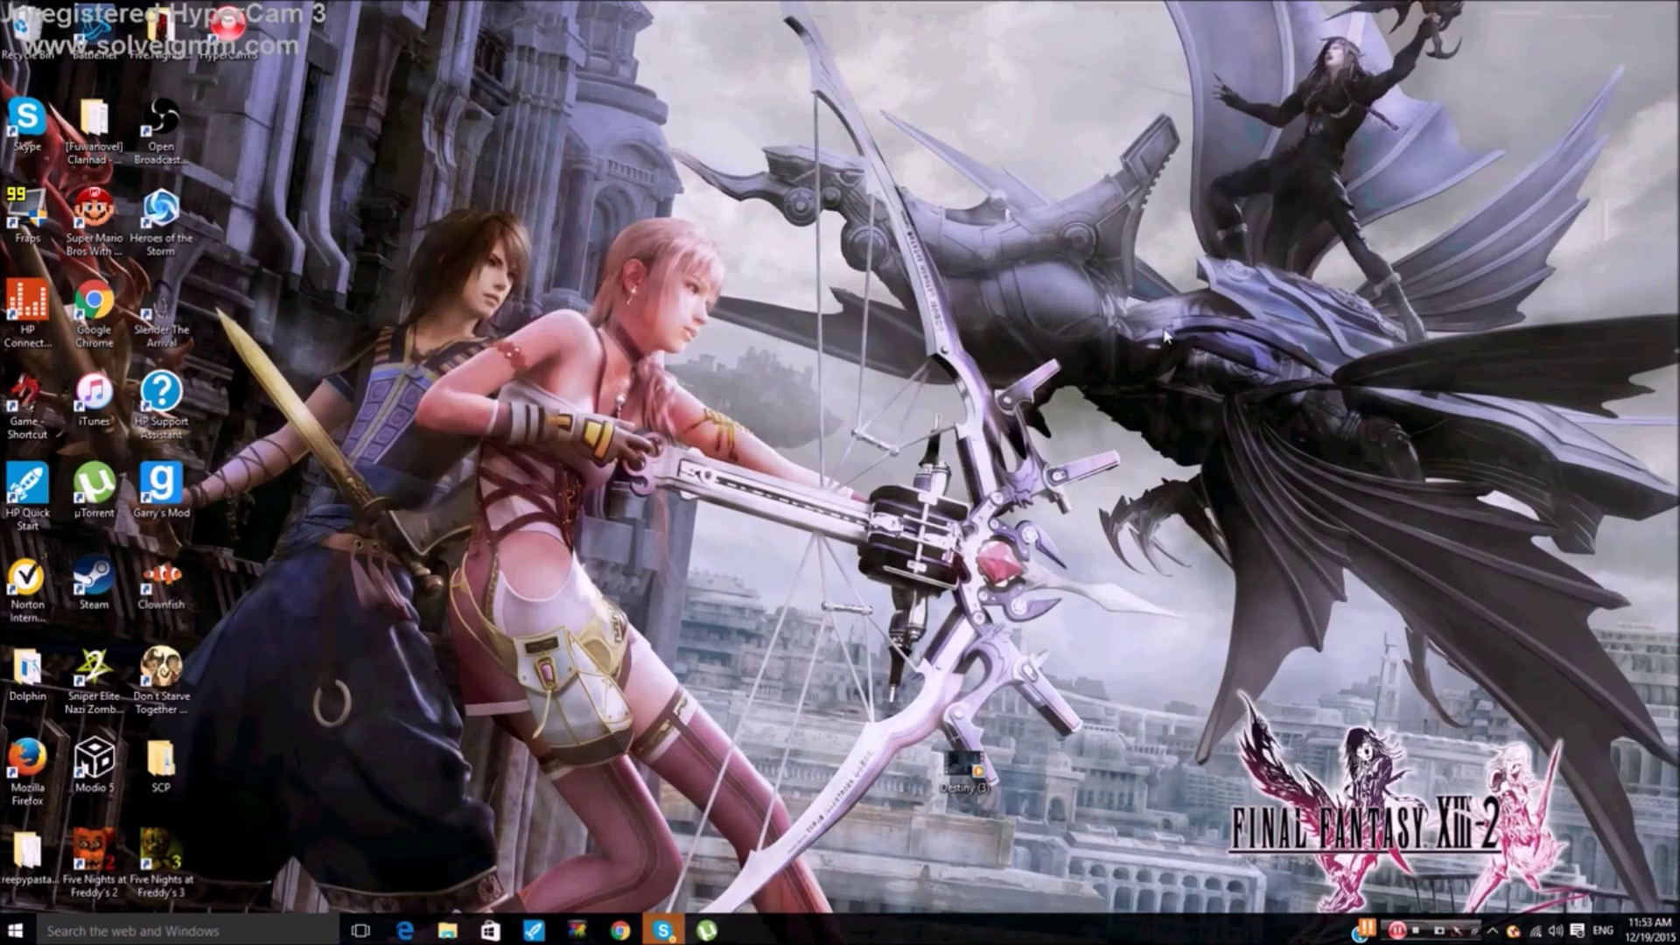